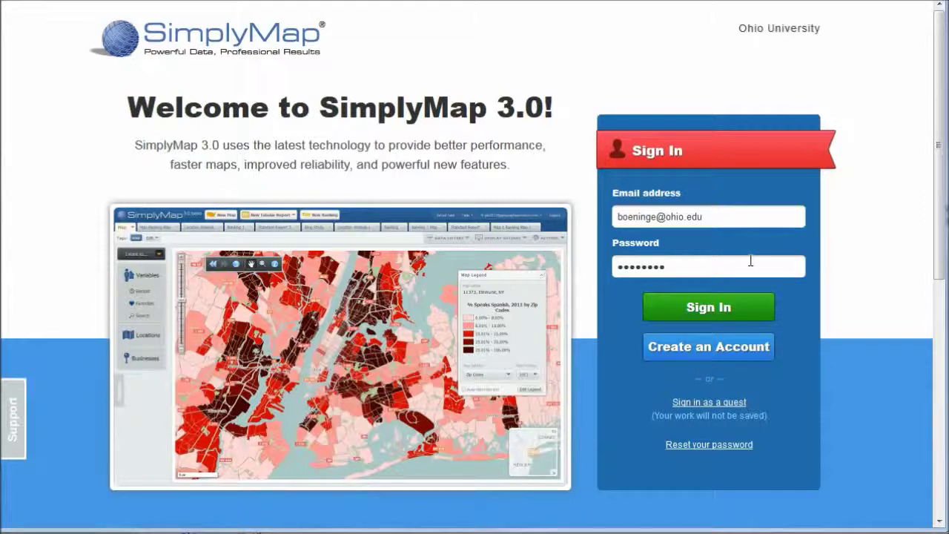
# Sign in to SimplyMap with the Ohio University account credentials
pyautogui.click(701, 307)
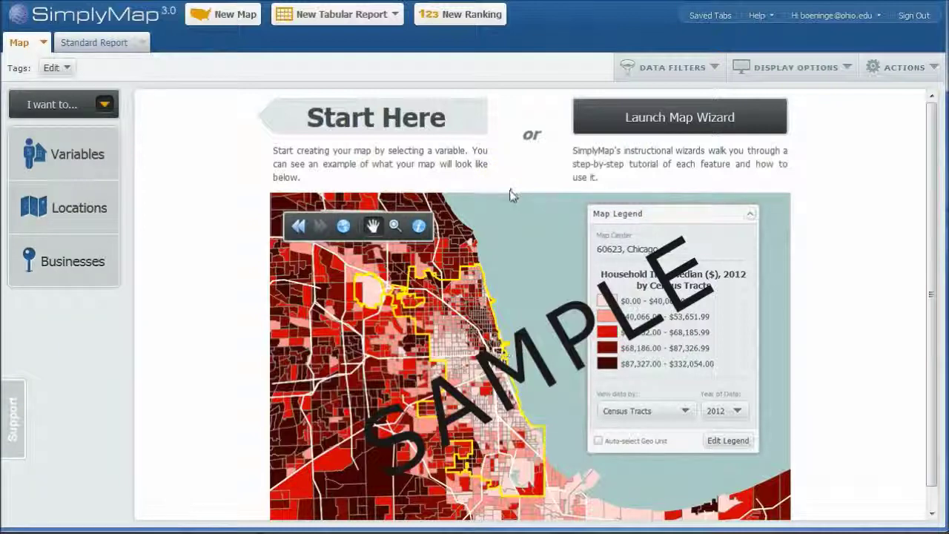
# Create a new Ranking tab and bring up its Variables browser
pyautogui.click(468, 16)
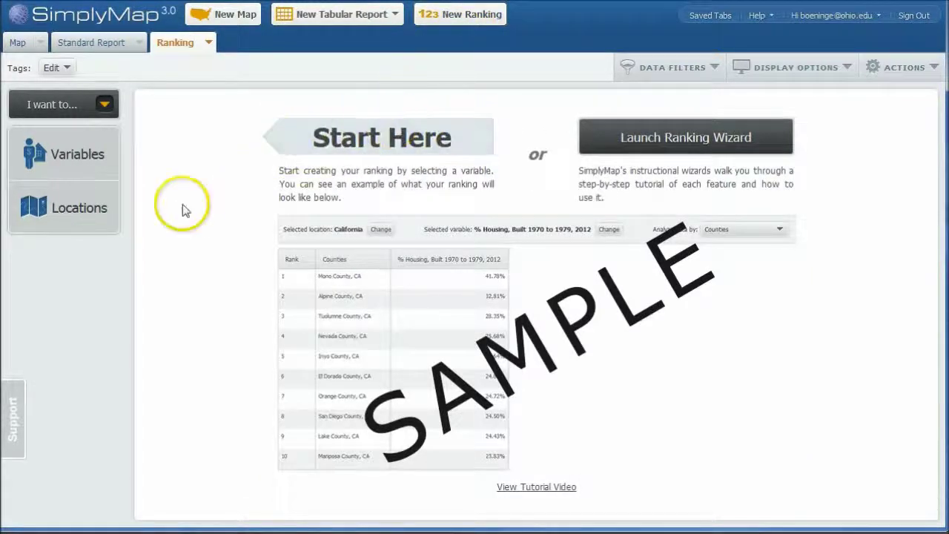
pyautogui.click(71, 155)
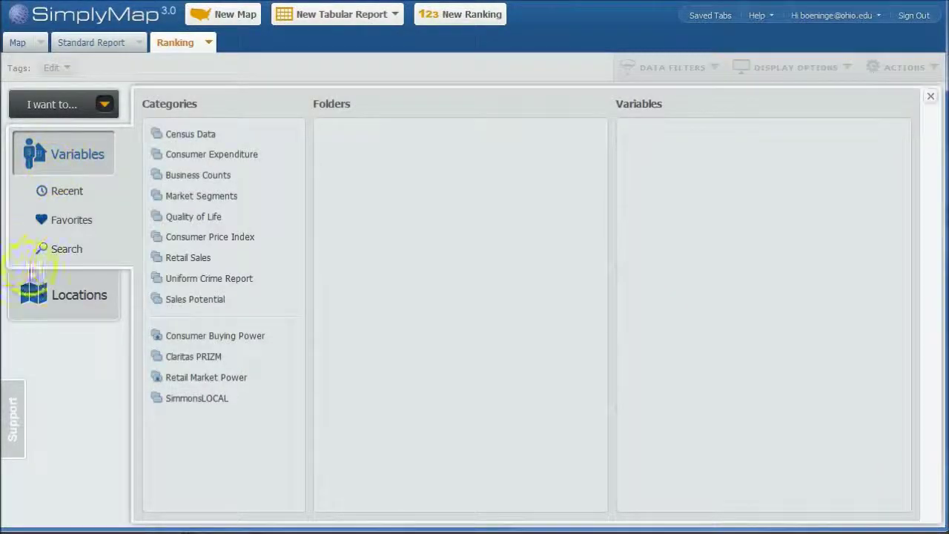
# Search the variables for 'ski' and scroll through the 61 matching results
pyautogui.click(65, 252)
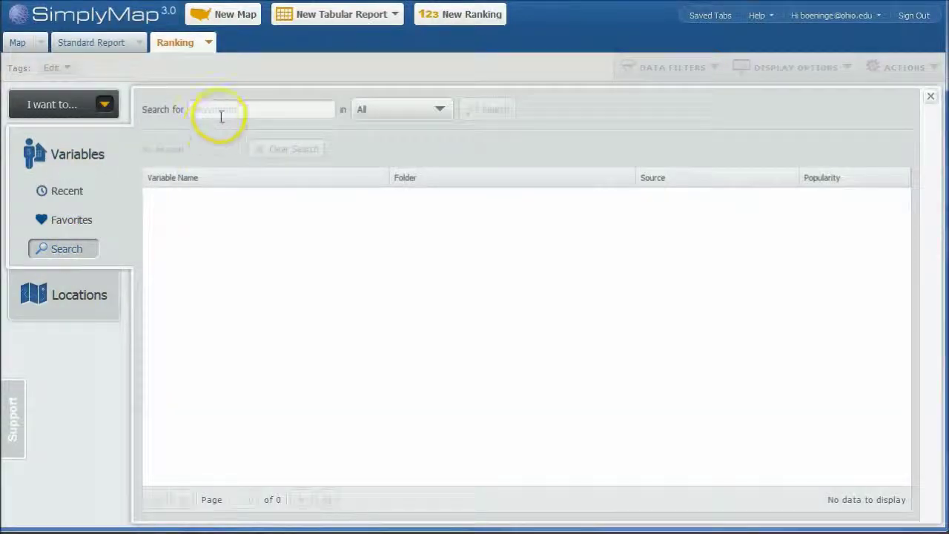
pyautogui.click(222, 112)
pyautogui.write('ski')
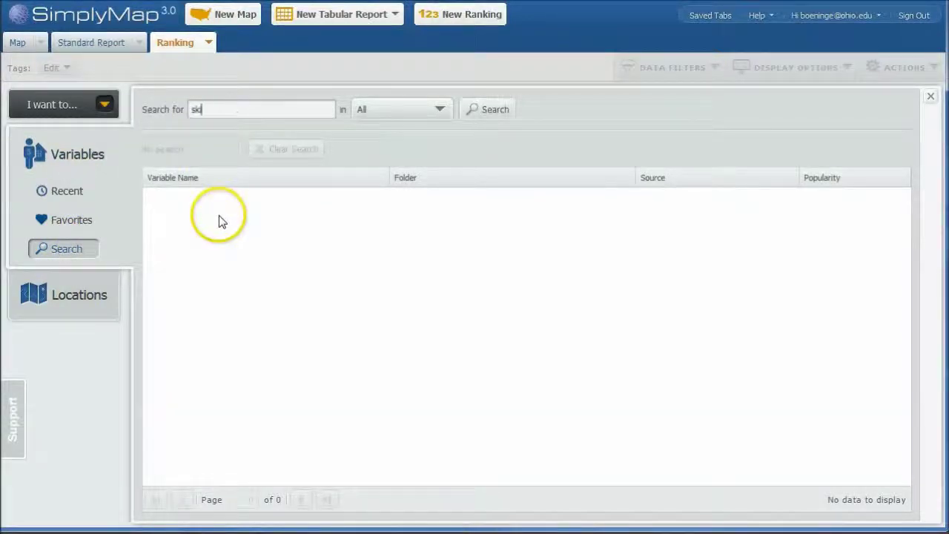
pyautogui.click(495, 113)
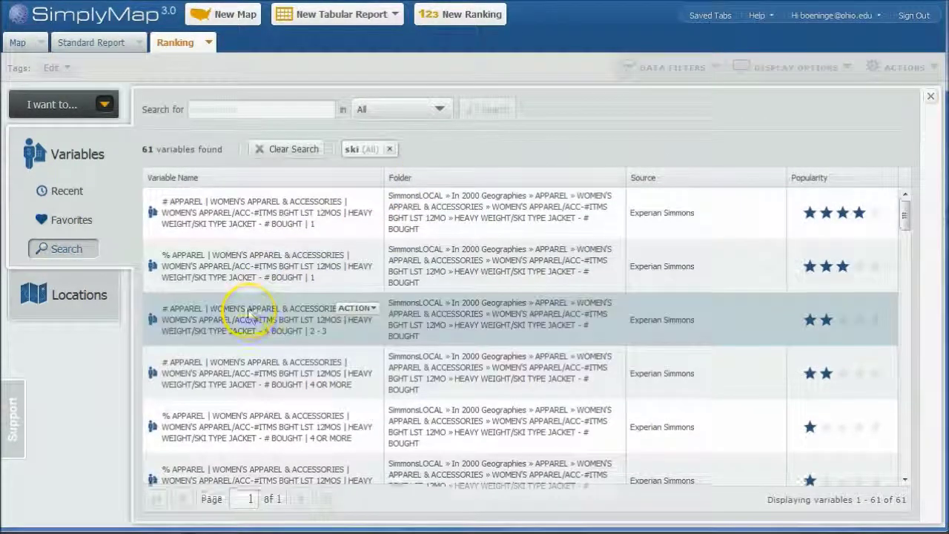
pyautogui.scroll(-3, 248, 306)
pyautogui.scroll(-5, 252, 305)
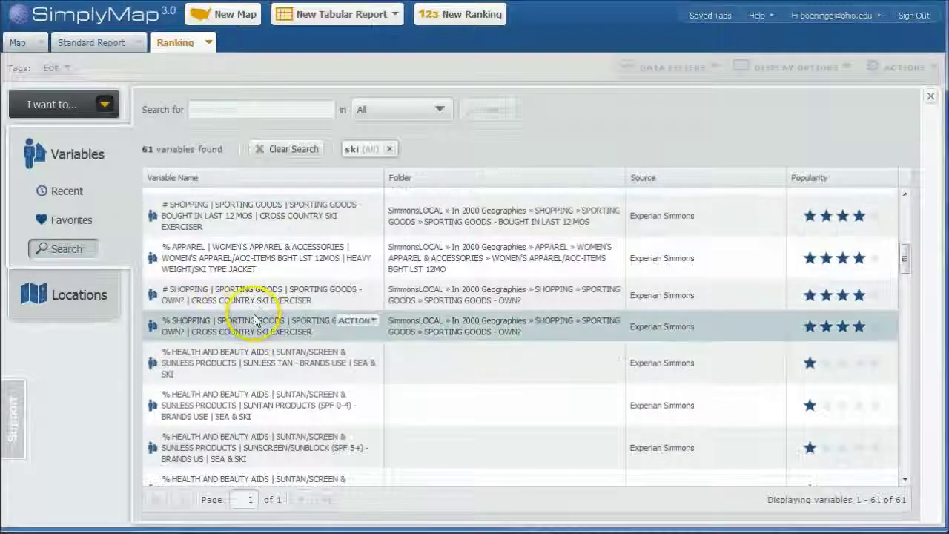
pyautogui.scroll(-5, 254, 318)
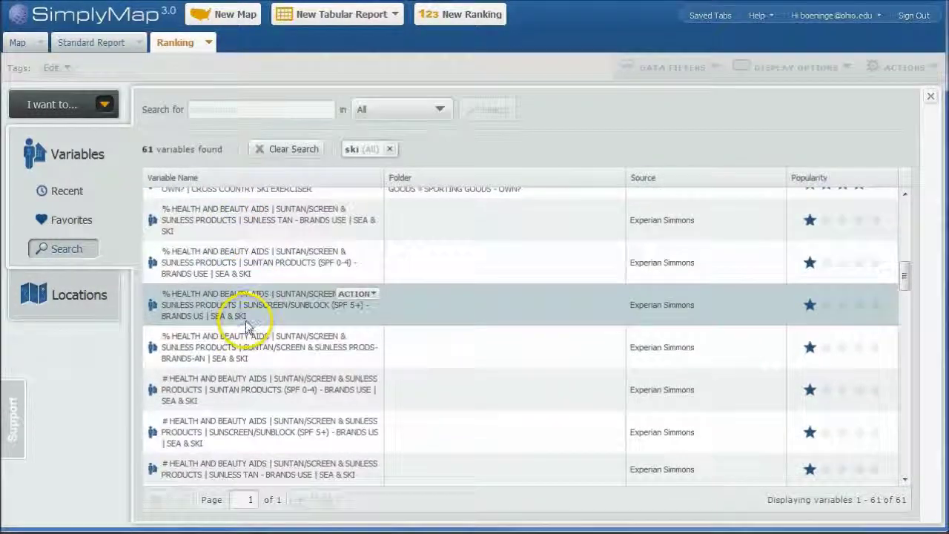
pyautogui.scroll(-8, 252, 326)
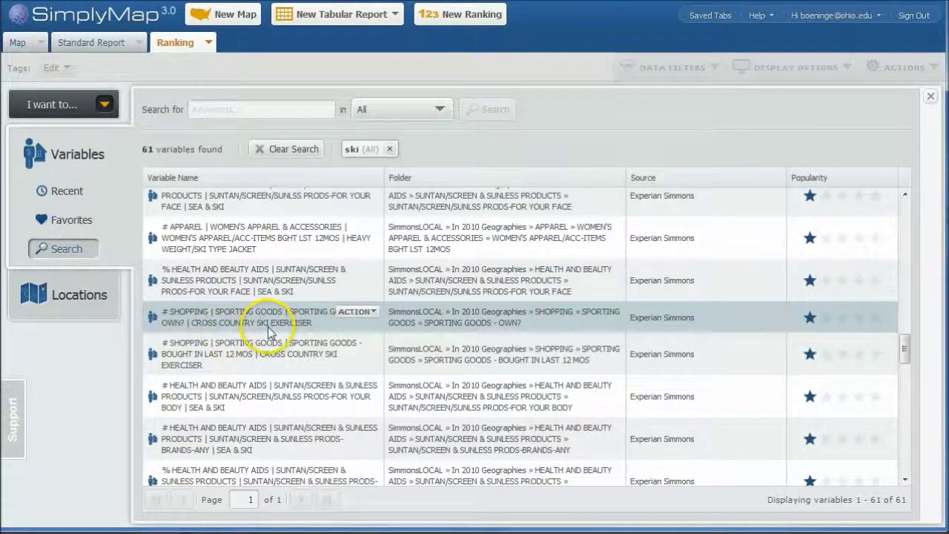
pyautogui.scroll(-3, 278, 330)
pyautogui.scroll(-7, 271, 326)
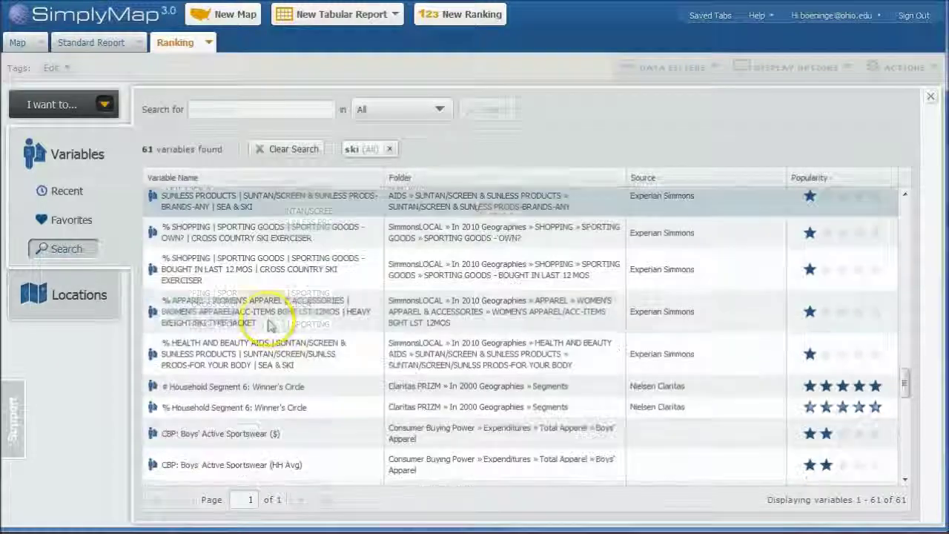
pyautogui.scroll(-2, 267, 315)
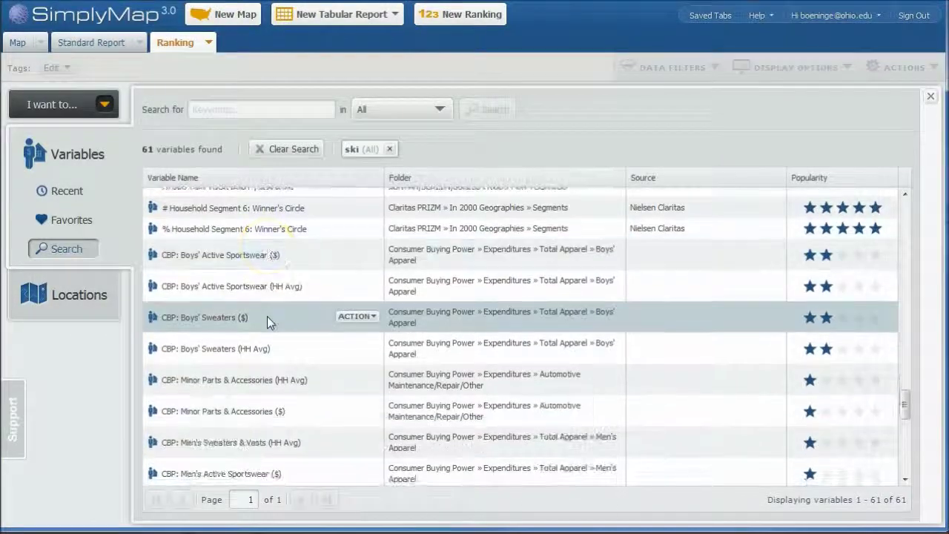
pyautogui.scroll(7, 267, 316)
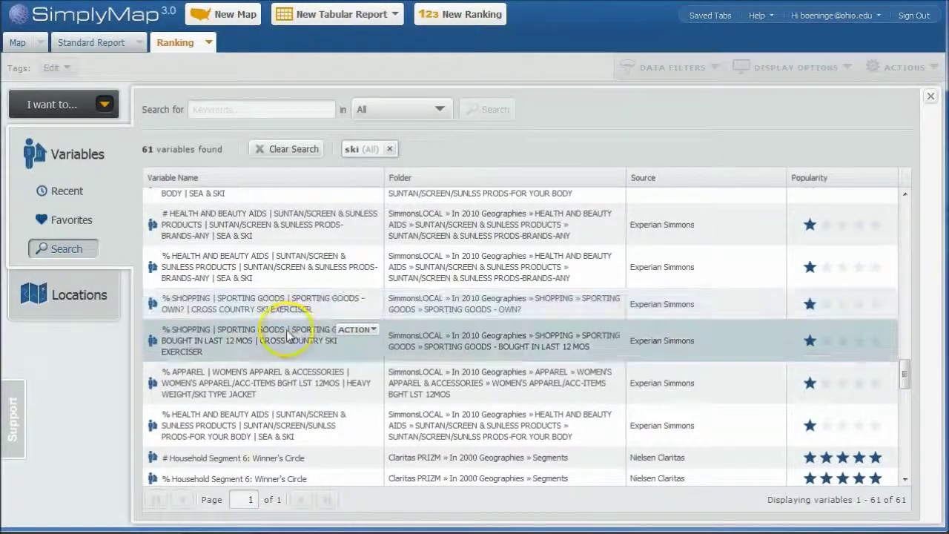
pyautogui.scroll(5, 245, 282)
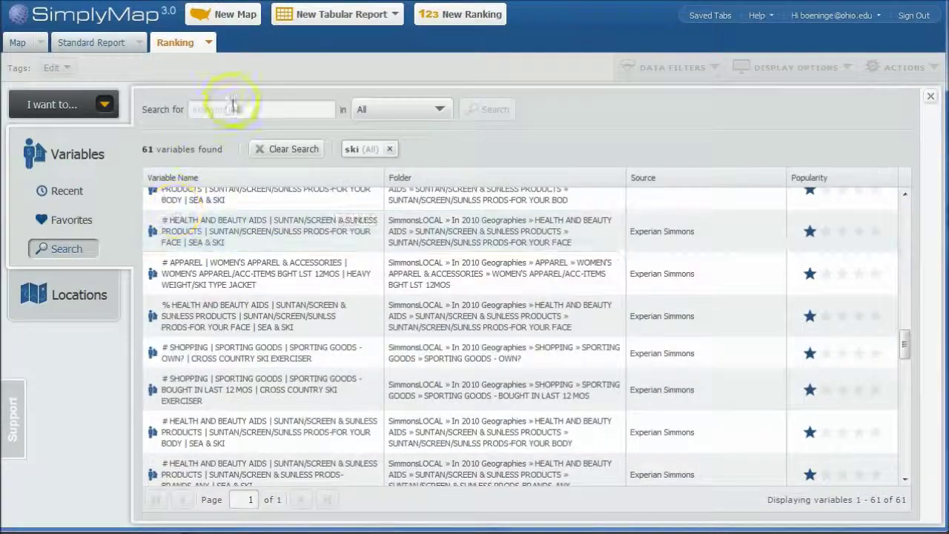
# Replace the ski filter with a 'skiing' variable search and scroll the results
pyautogui.click(388, 149)
pyautogui.click(256, 111)
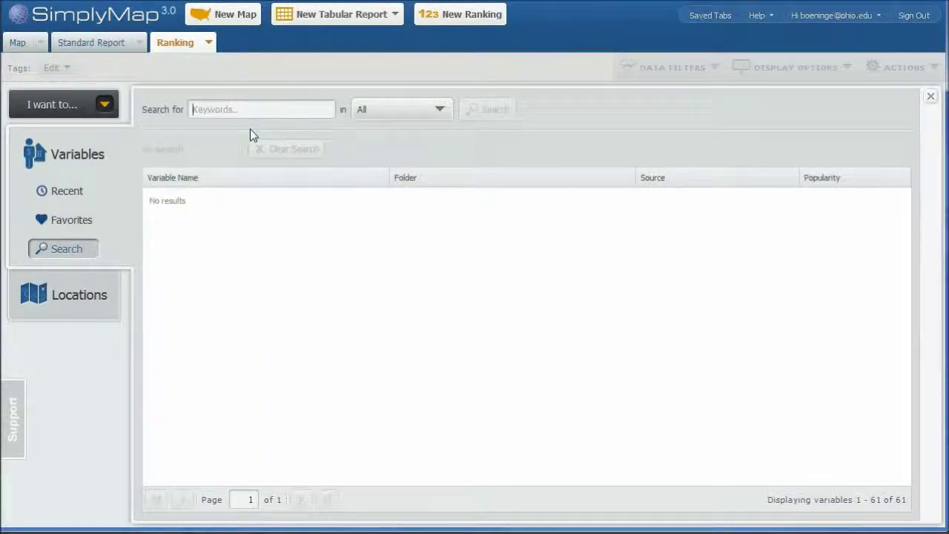
pyautogui.write('skiing')
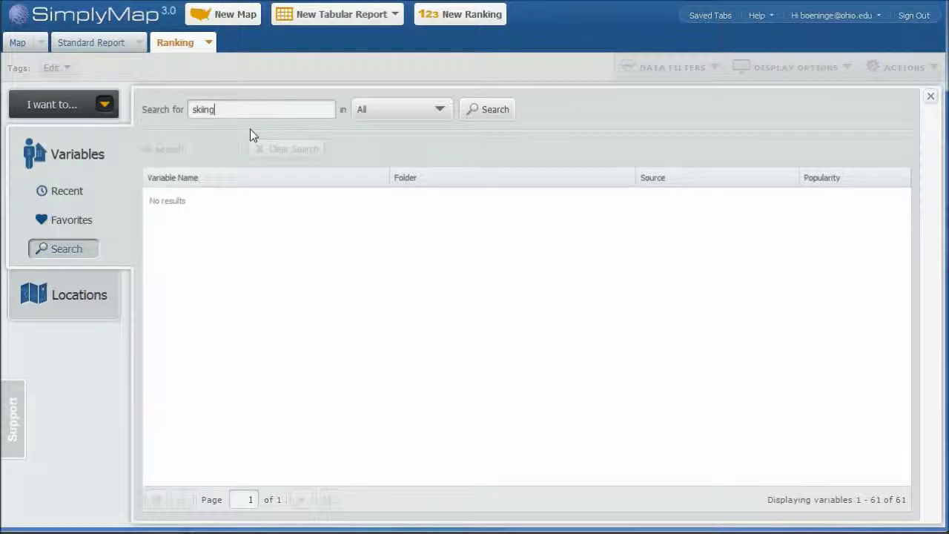
pyautogui.click(492, 109)
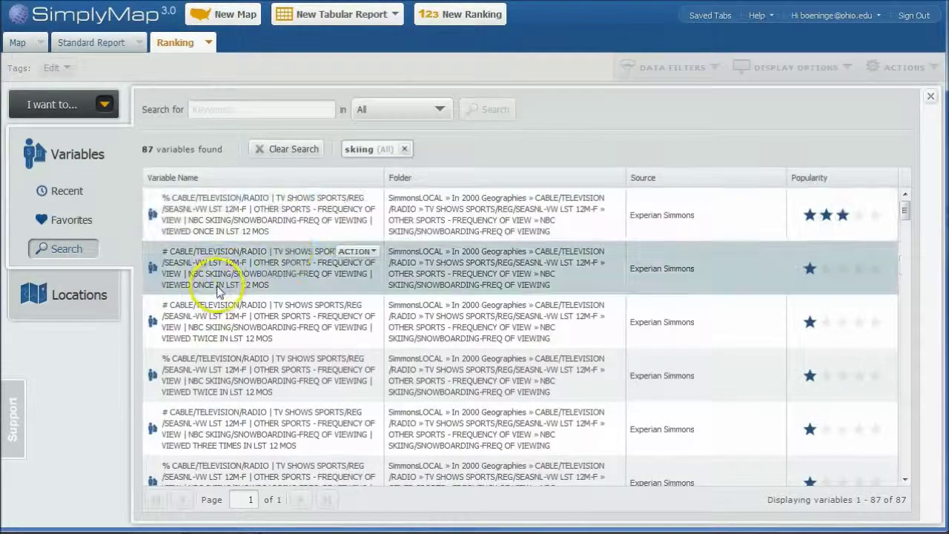
pyautogui.scroll(-5, 252, 285)
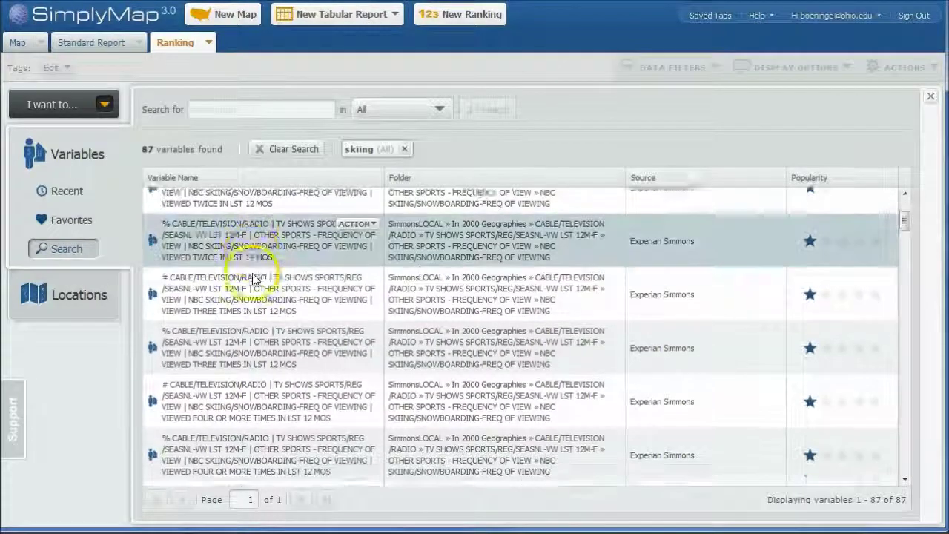
pyautogui.scroll(-5, 266, 282)
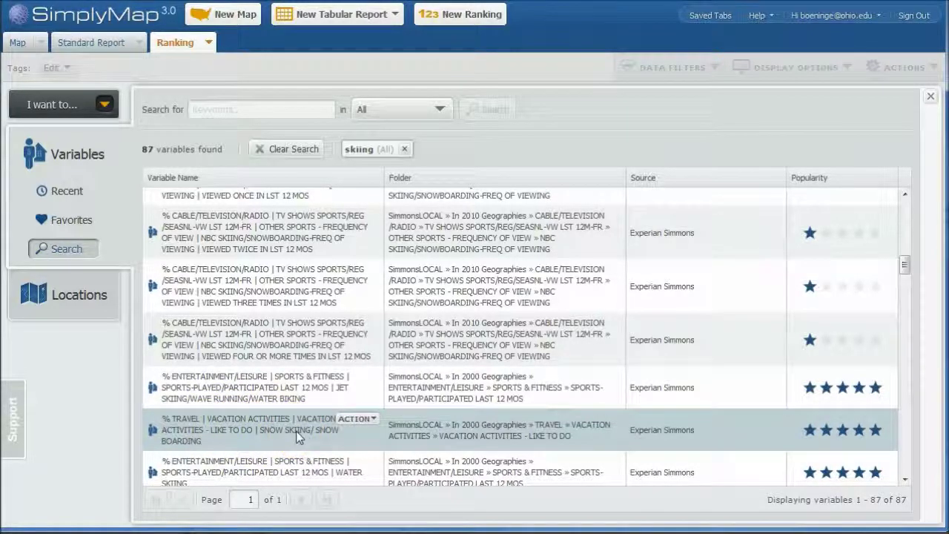
# Add the % Travel vacation snow skiing/snowboarding variable to the ranking and close the search
pyautogui.click(372, 419)
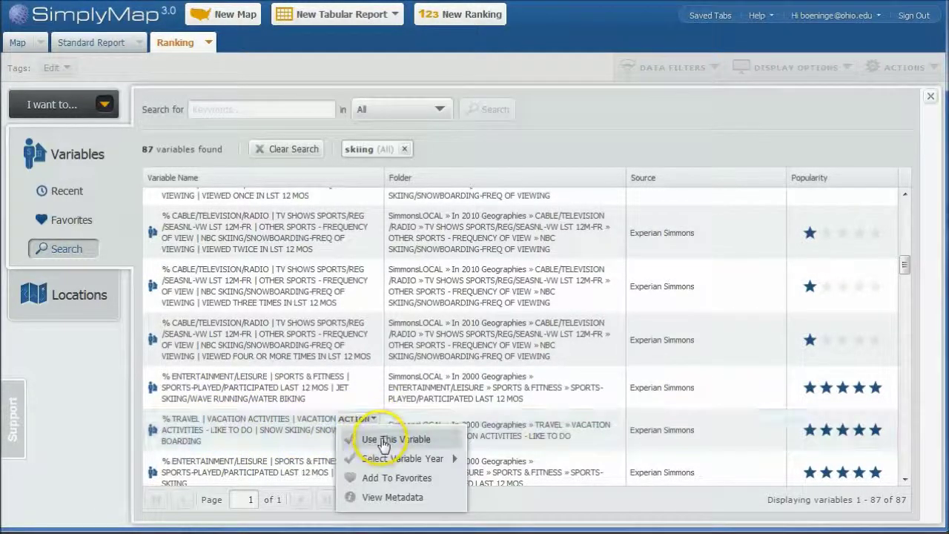
pyautogui.click(386, 439)
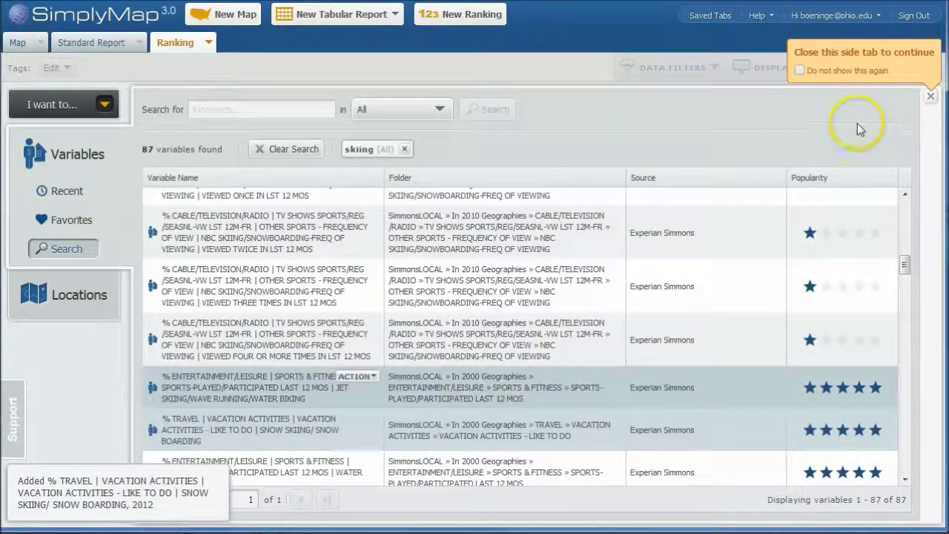
pyautogui.click(930, 98)
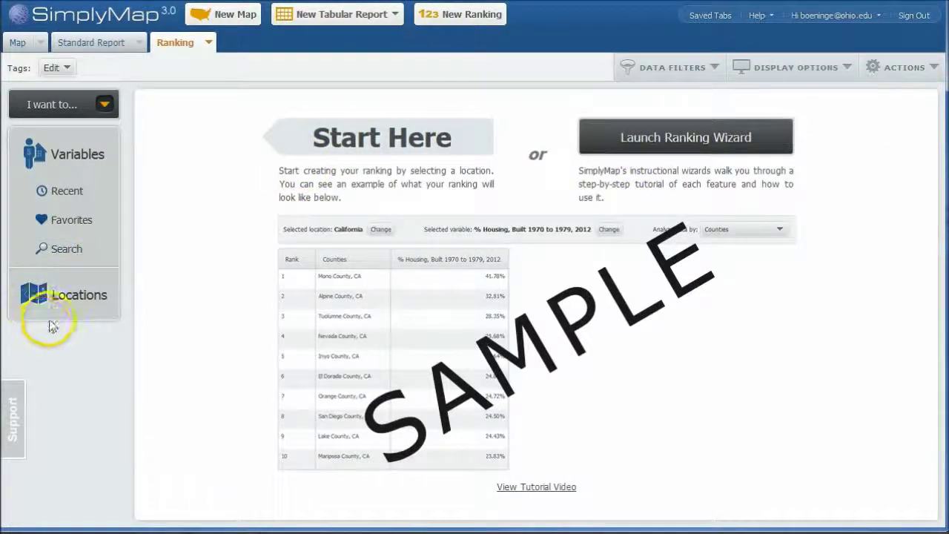
# Rerun the 'skiing' variable search (87 results) and inspect the # snow skiing variable's actions
pyautogui.click(55, 210)
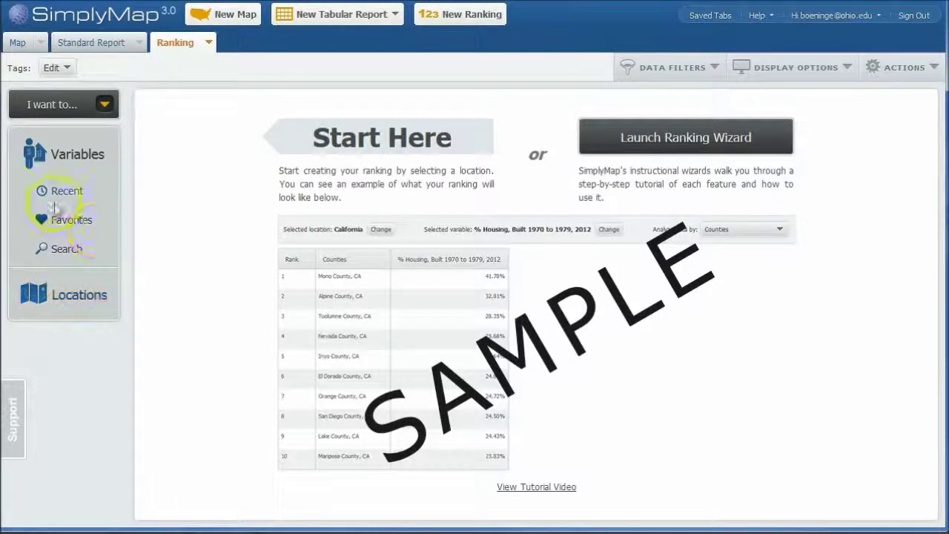
pyautogui.click(62, 250)
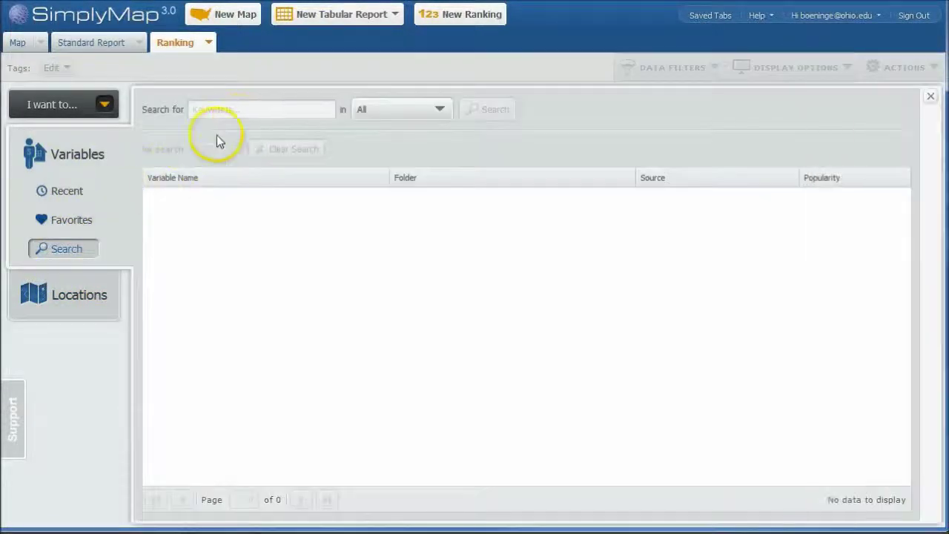
pyautogui.click(233, 111)
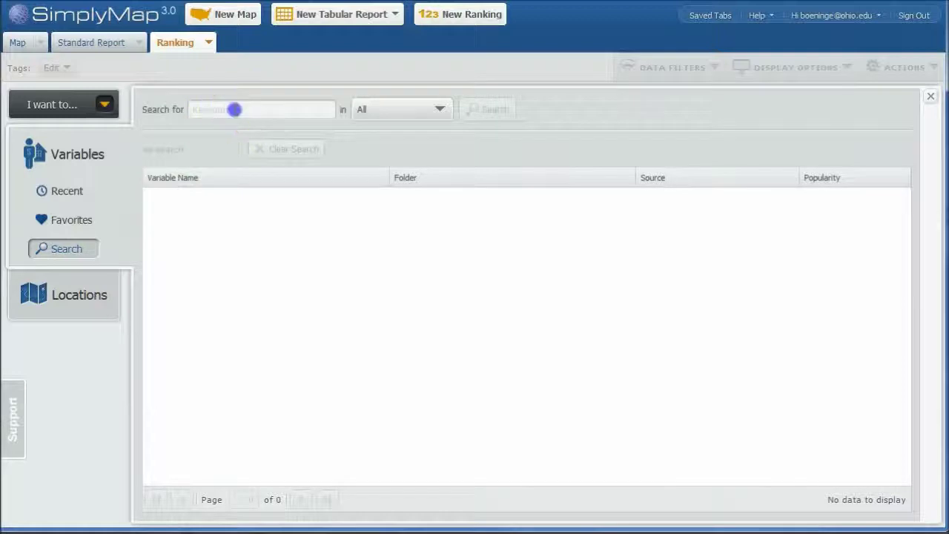
pyautogui.write('skiing')
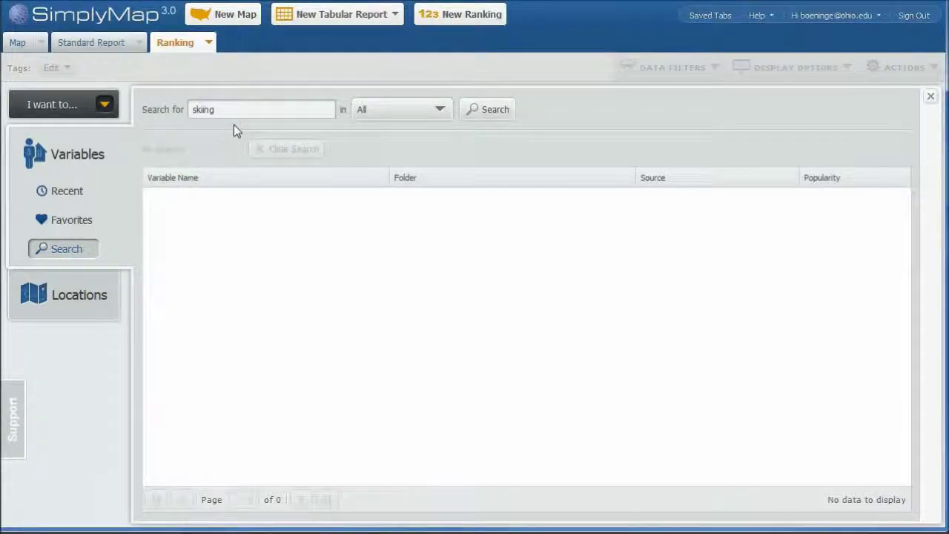
pyautogui.press('Return')
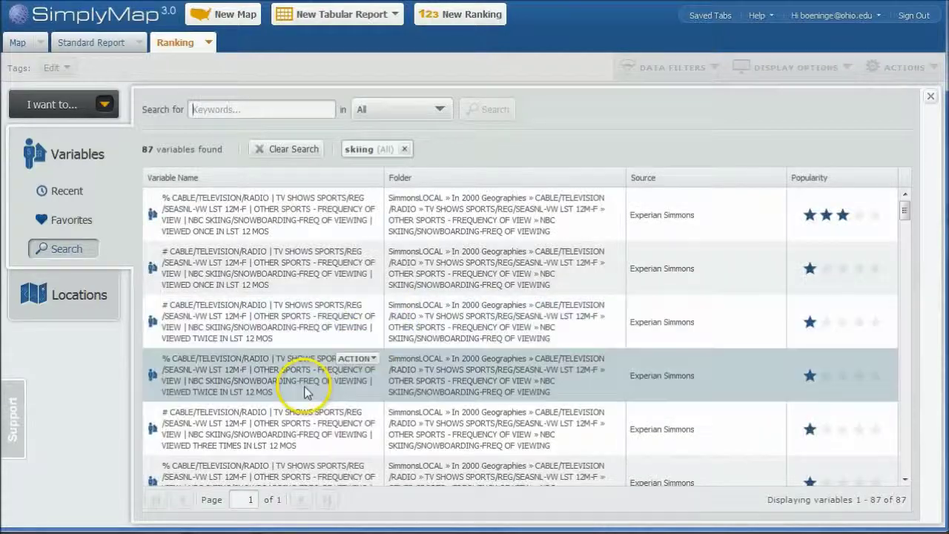
pyautogui.scroll(-5, 311, 387)
pyautogui.scroll(-3, 297, 382)
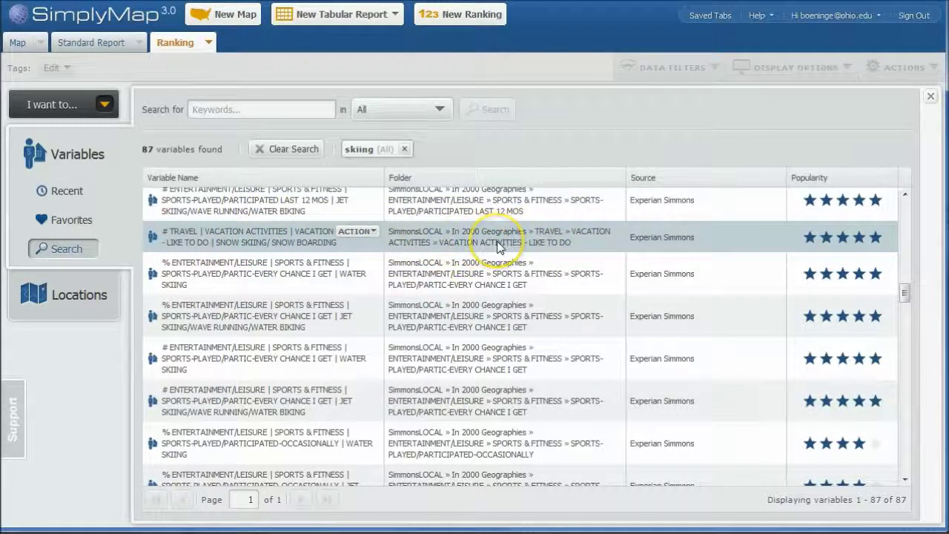
pyautogui.click(371, 231)
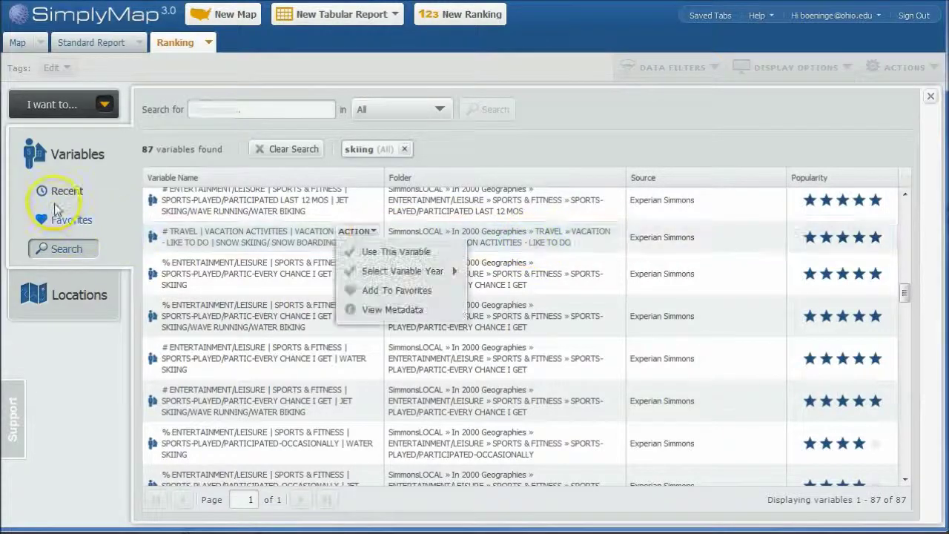
pyautogui.click(65, 158)
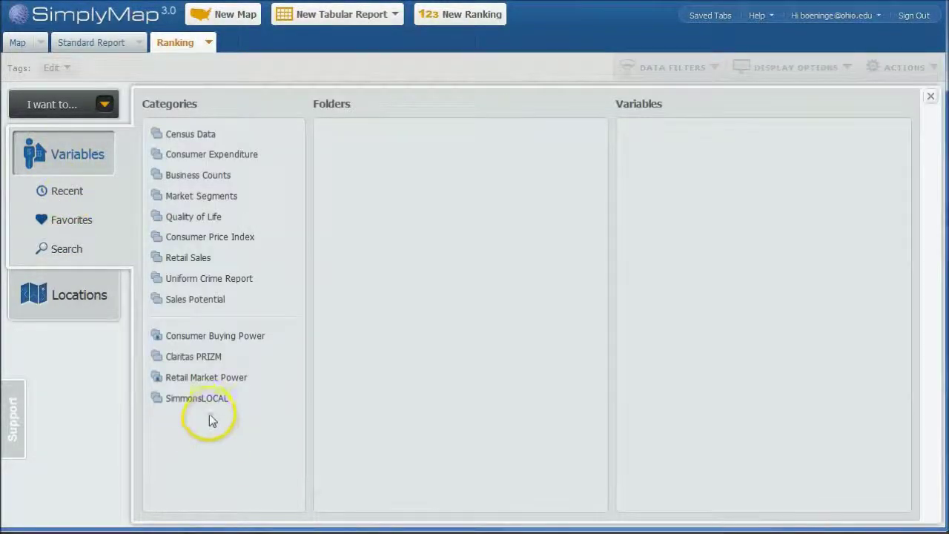
# Browse SimmonsLOCAL > TRAVEL > VACATION ACTIVITIES - LIKE TO DO variables, then close the browser
pyautogui.click(214, 401)
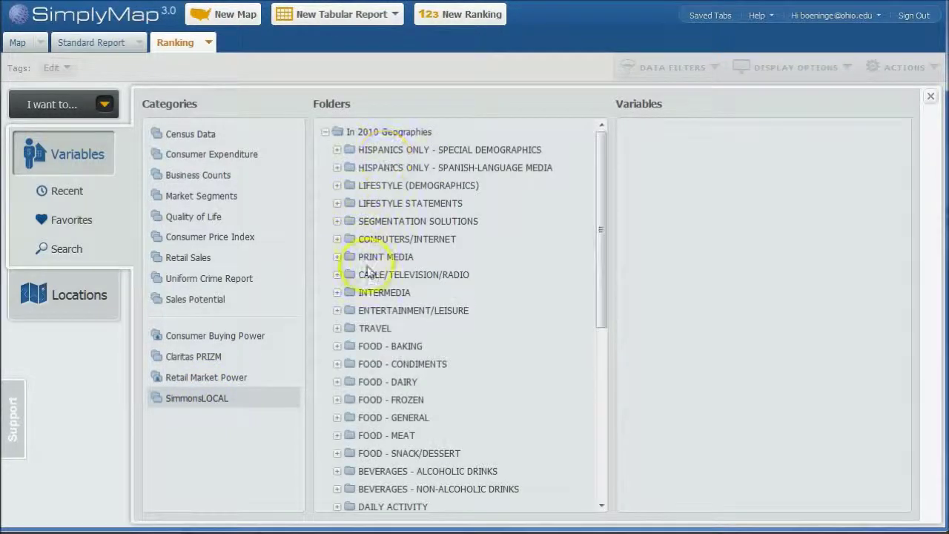
pyautogui.click(384, 330)
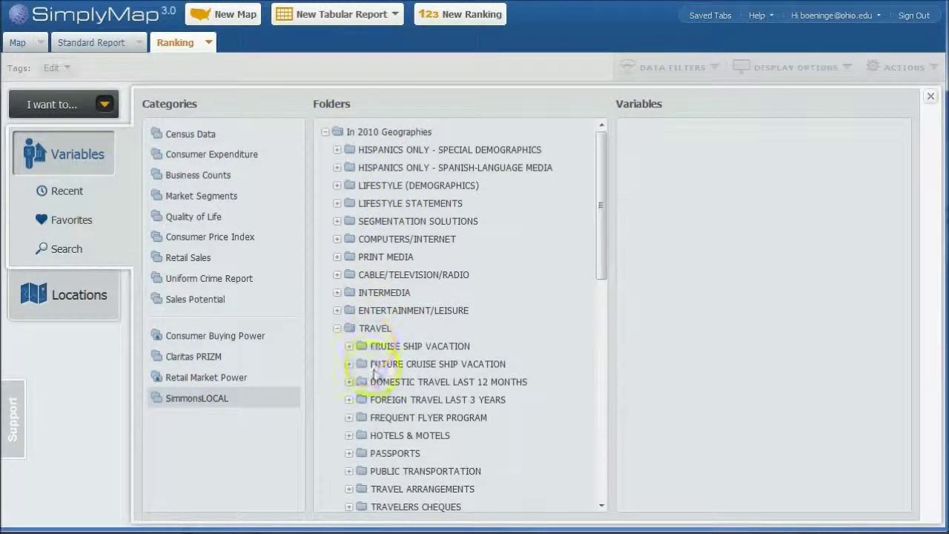
pyautogui.scroll(-1, 402, 445)
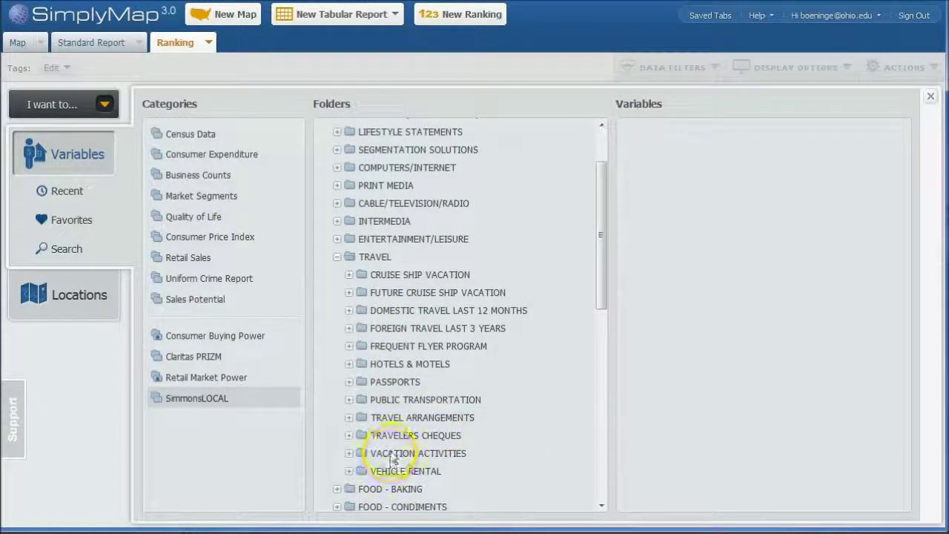
pyautogui.click(391, 453)
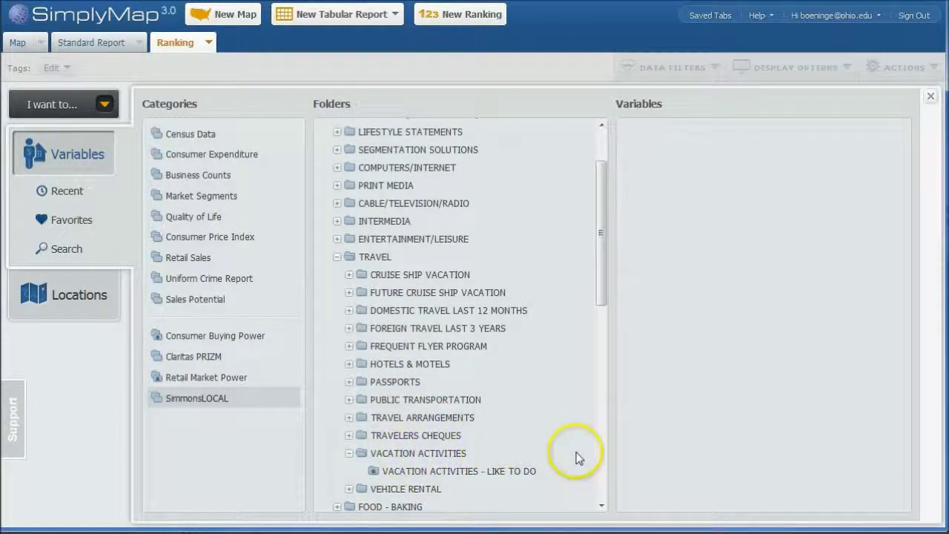
pyautogui.click(442, 471)
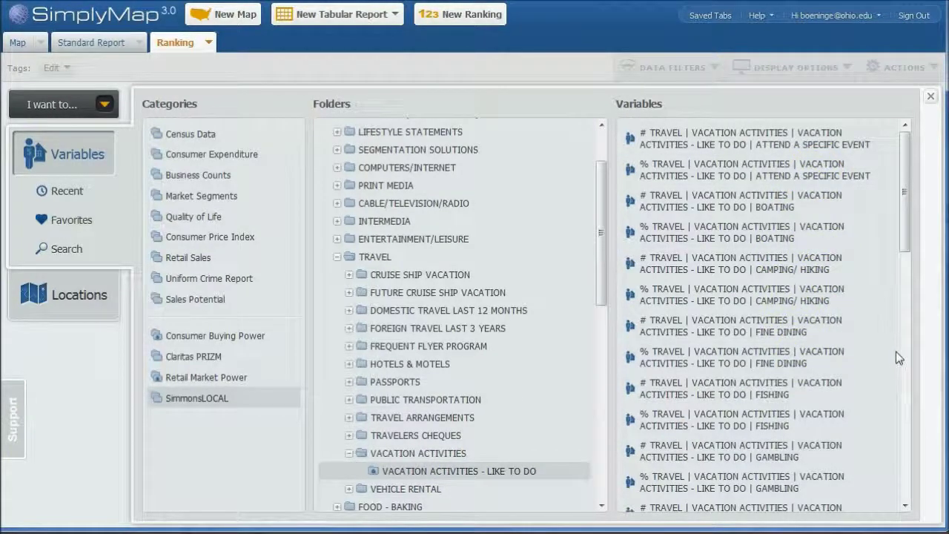
pyautogui.click(860, 340)
pyautogui.click(934, 100)
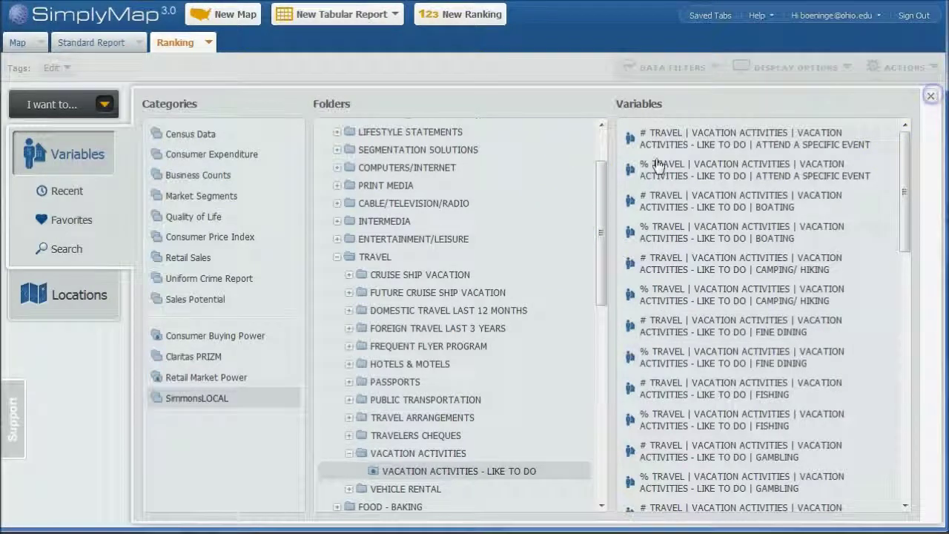
# Use USA as the ranking location, showing snow skiing/snowboarding at 6.64% for 2012
pyautogui.click(72, 298)
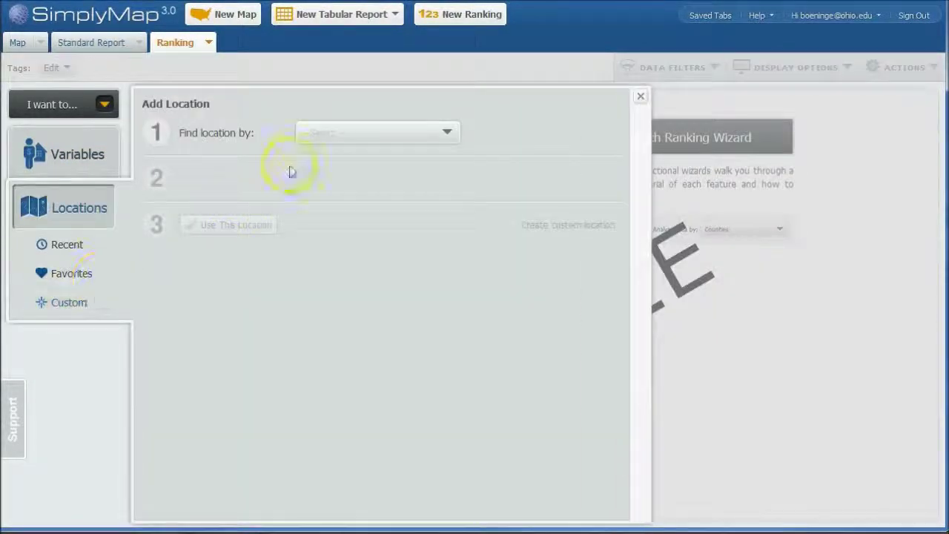
pyautogui.click(351, 142)
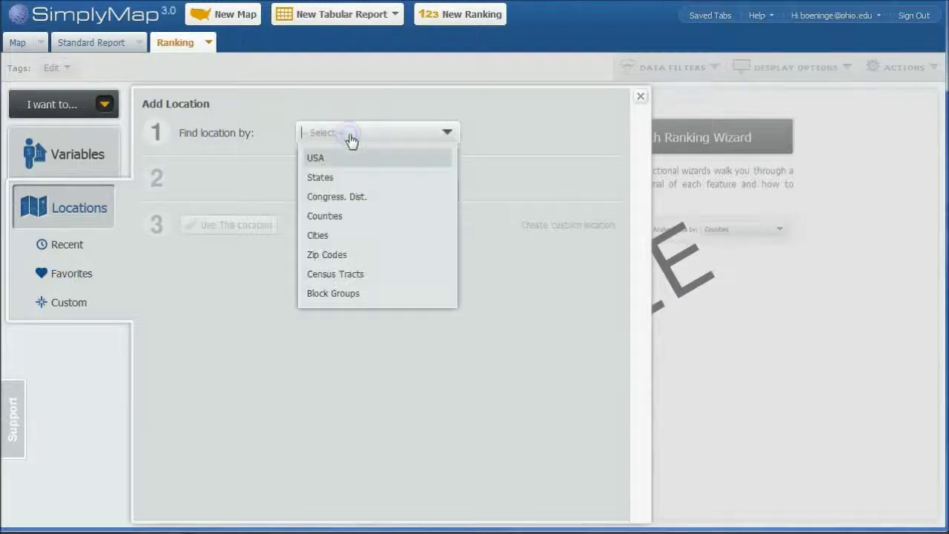
pyautogui.click(316, 159)
pyautogui.click(231, 227)
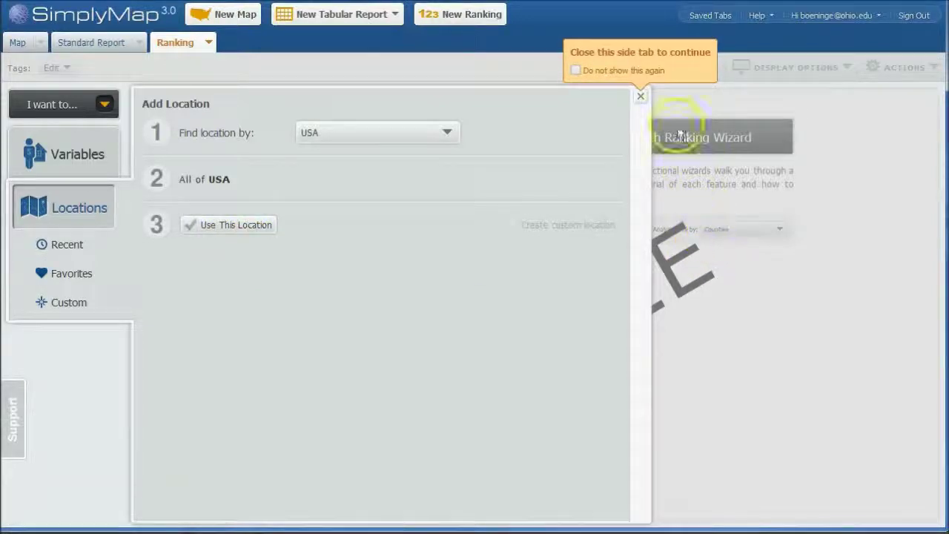
pyautogui.click(641, 96)
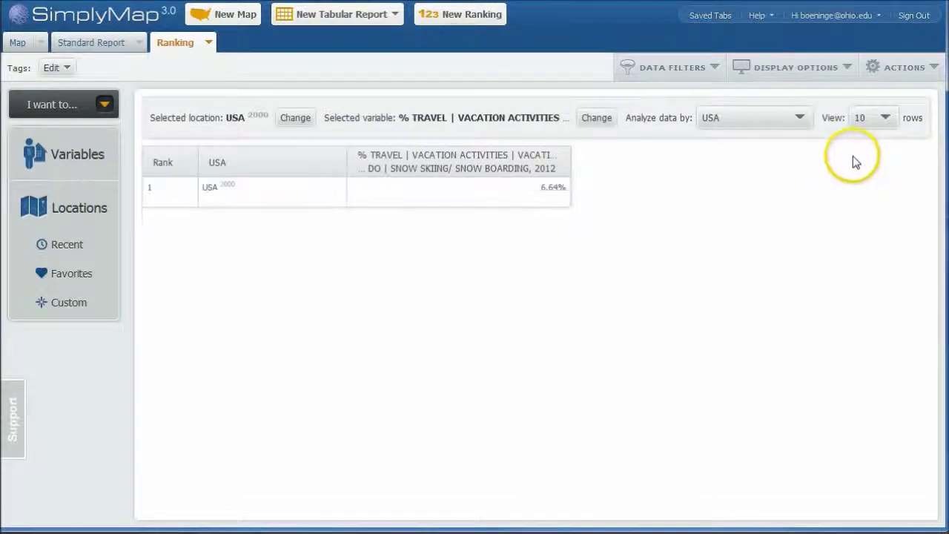
# Rank the USA data by States with 50 rows per page
pyautogui.click(733, 121)
pyautogui.click(726, 161)
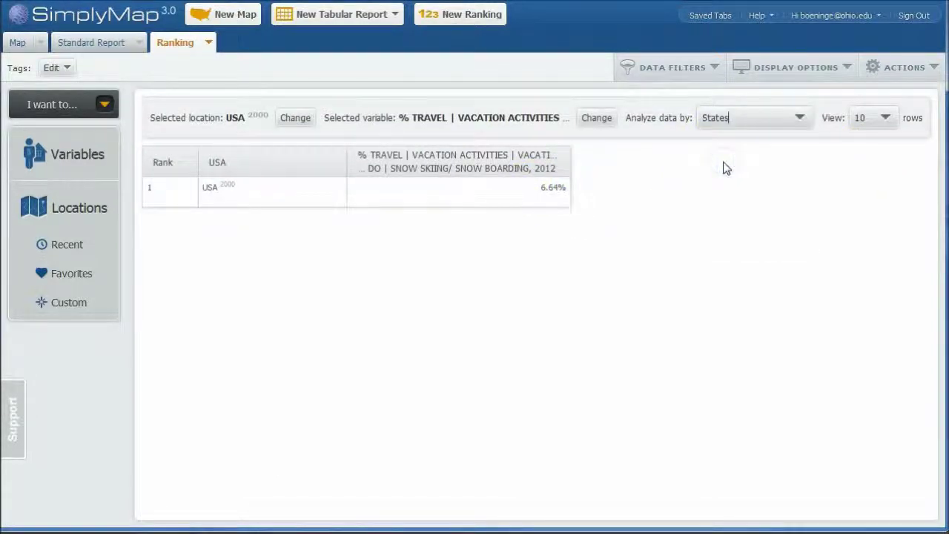
pyautogui.click(705, 196)
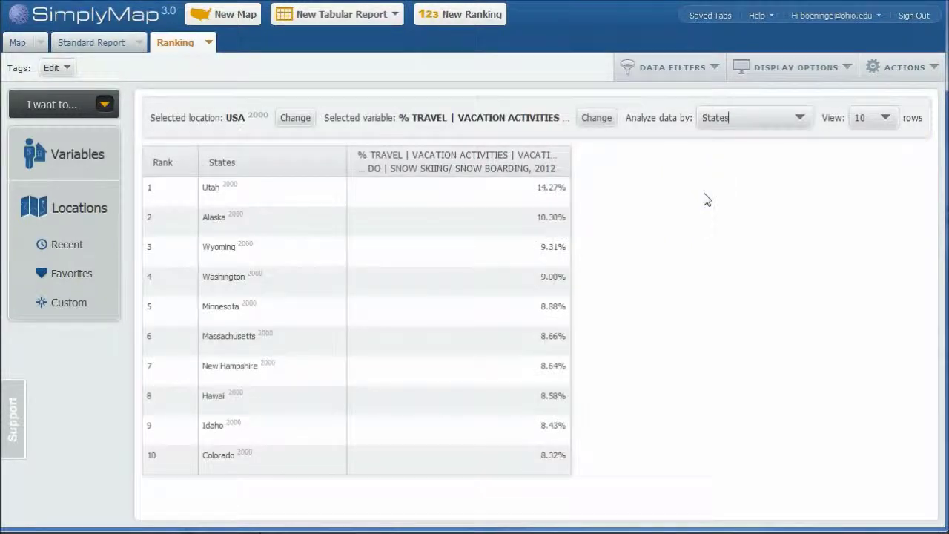
pyautogui.click(884, 120)
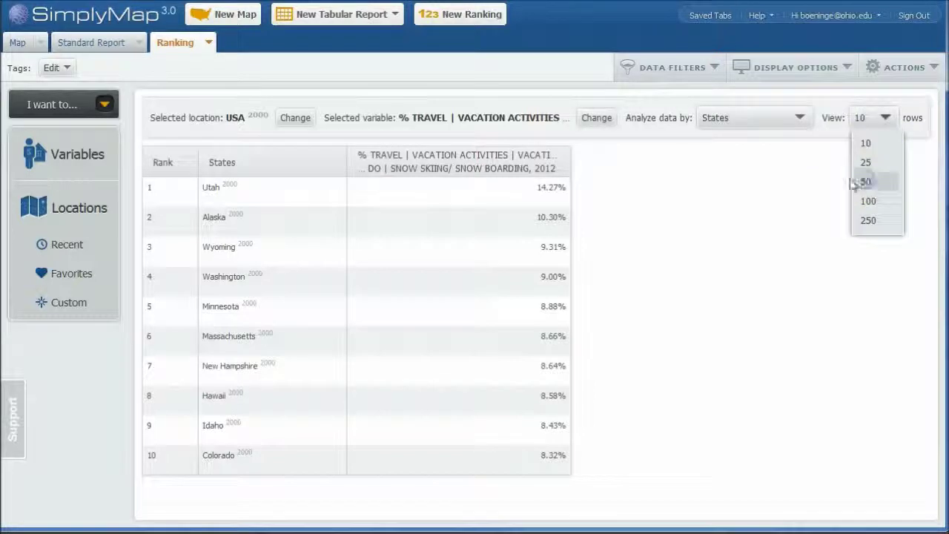
pyautogui.click(864, 181)
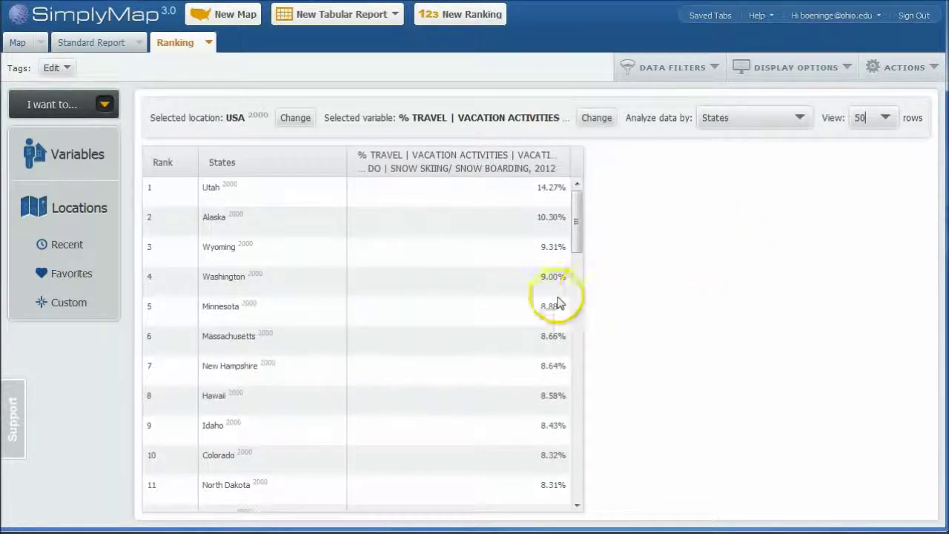
# Scroll down to Michigan, ranked 32nd at 6.35%, and check its action menu
pyautogui.scroll(-3, 545, 276)
pyautogui.scroll(-1, 539, 279)
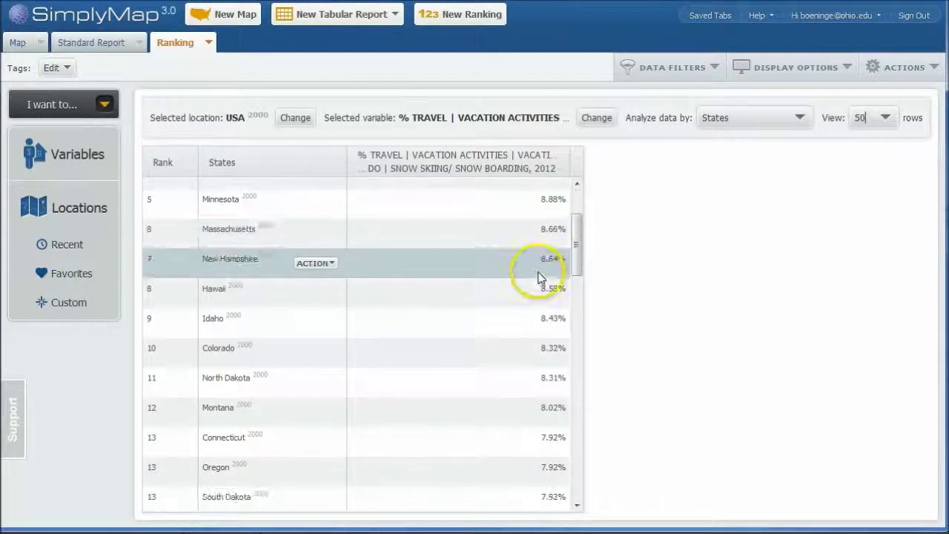
pyautogui.scroll(3, 539, 279)
pyautogui.scroll(-1, 539, 277)
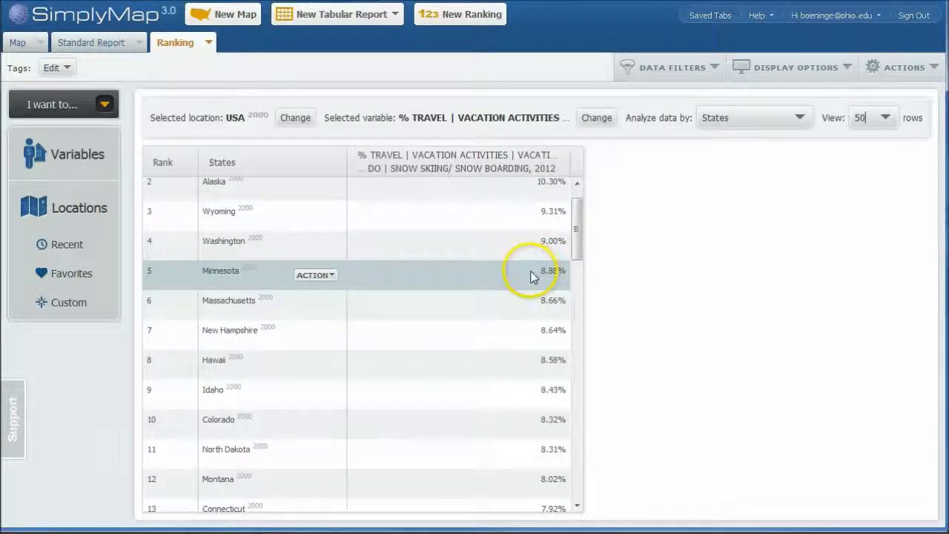
pyautogui.scroll(-1, 531, 277)
pyautogui.scroll(-3, 531, 278)
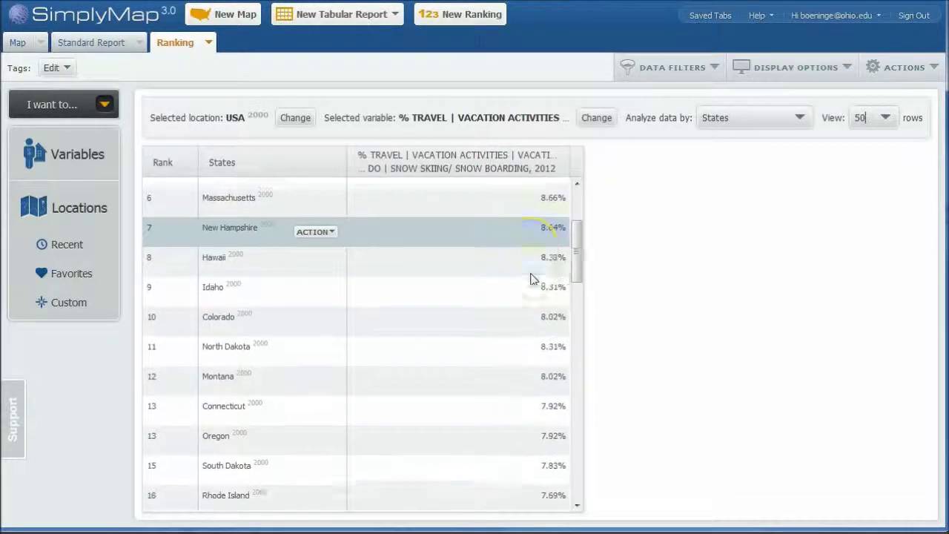
pyautogui.scroll(-4, 531, 279)
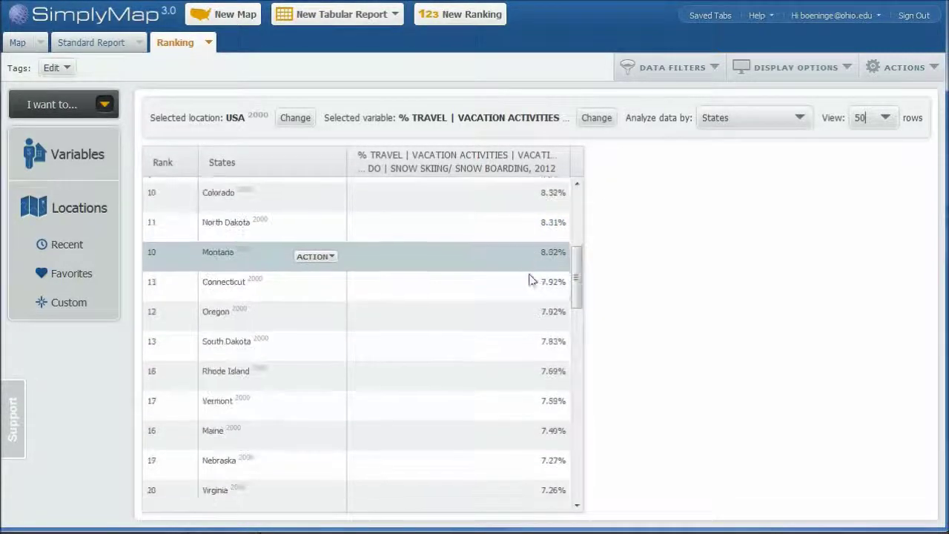
pyautogui.scroll(-6, 531, 282)
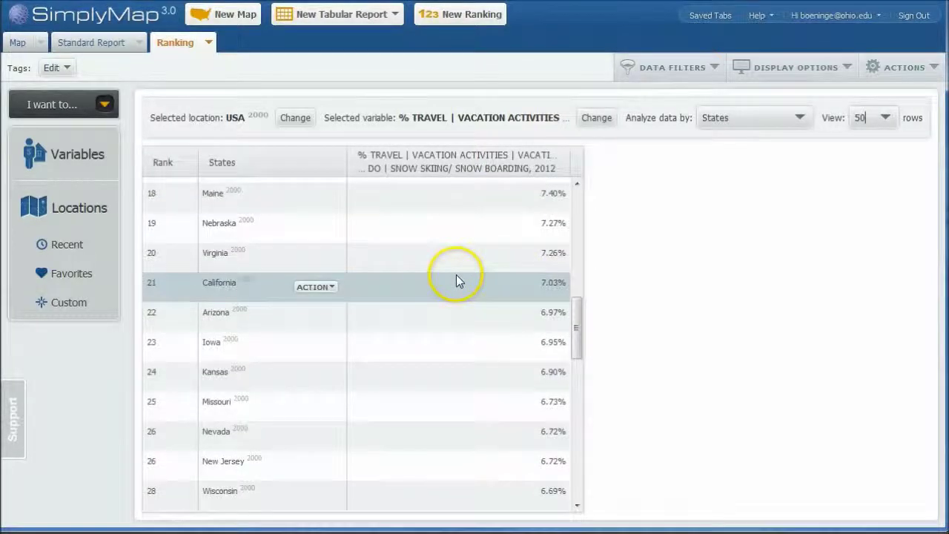
pyautogui.scroll(1, 453, 286)
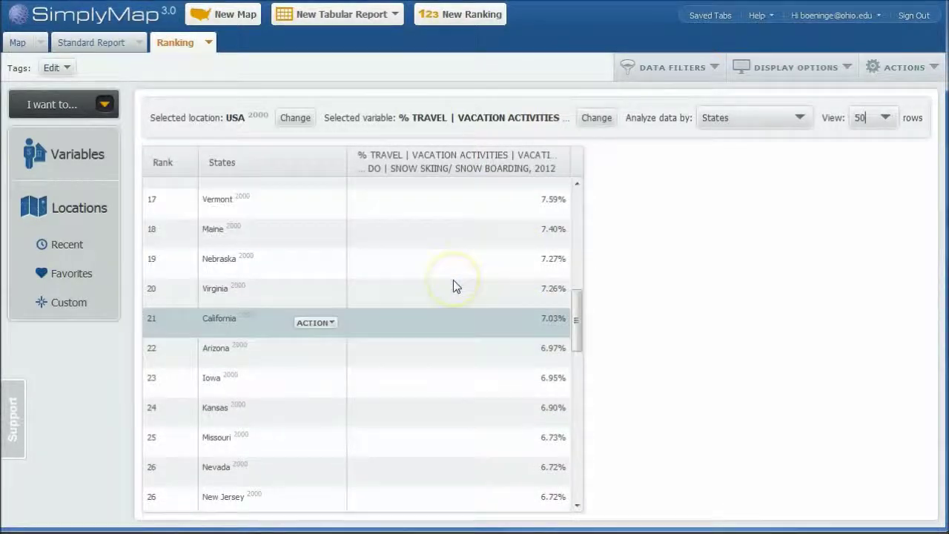
pyautogui.scroll(-2, 453, 285)
pyautogui.scroll(-4, 453, 284)
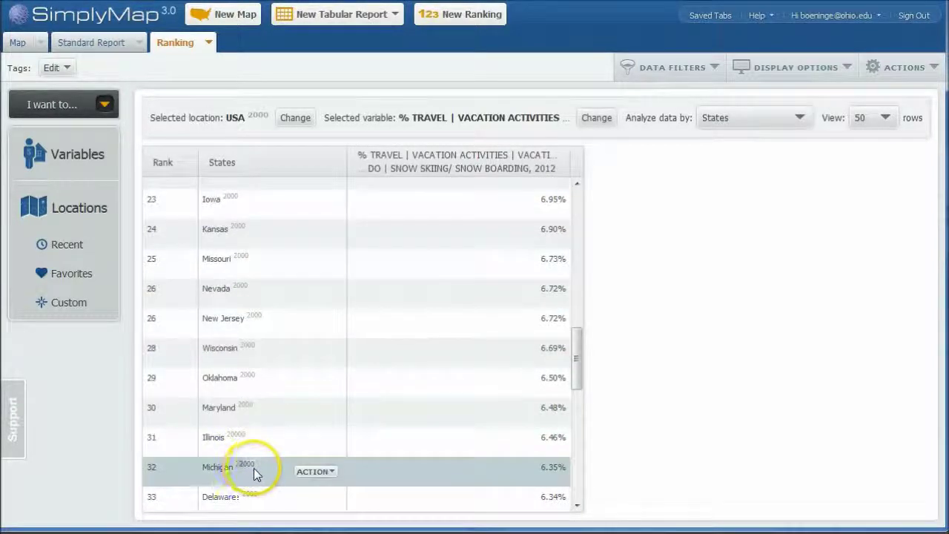
pyautogui.click(320, 473)
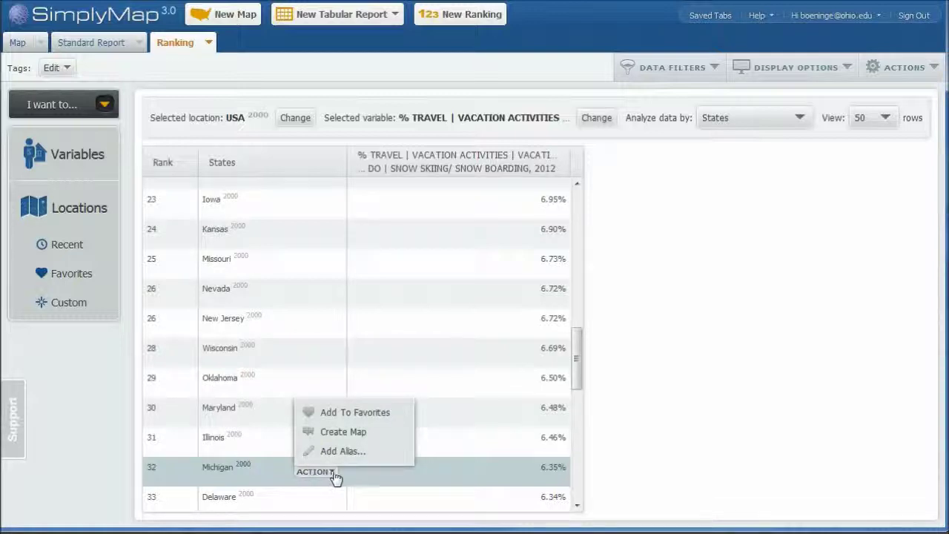
pyautogui.click(509, 403)
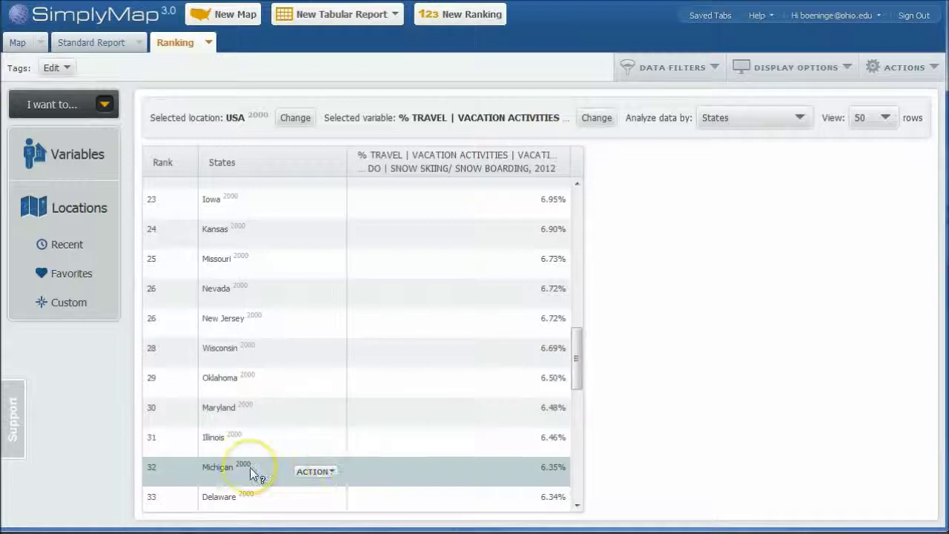
pyautogui.moveTo(250, 467)
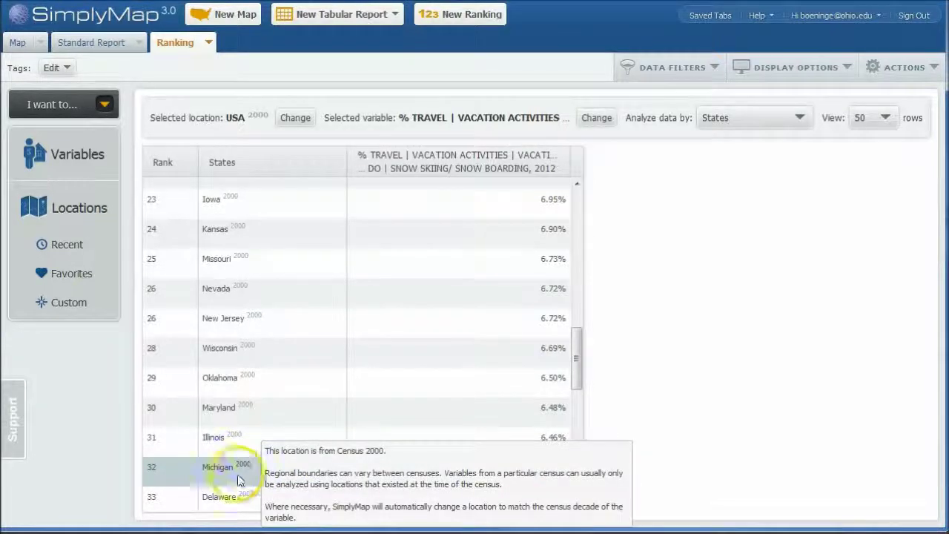
pyautogui.click(210, 473)
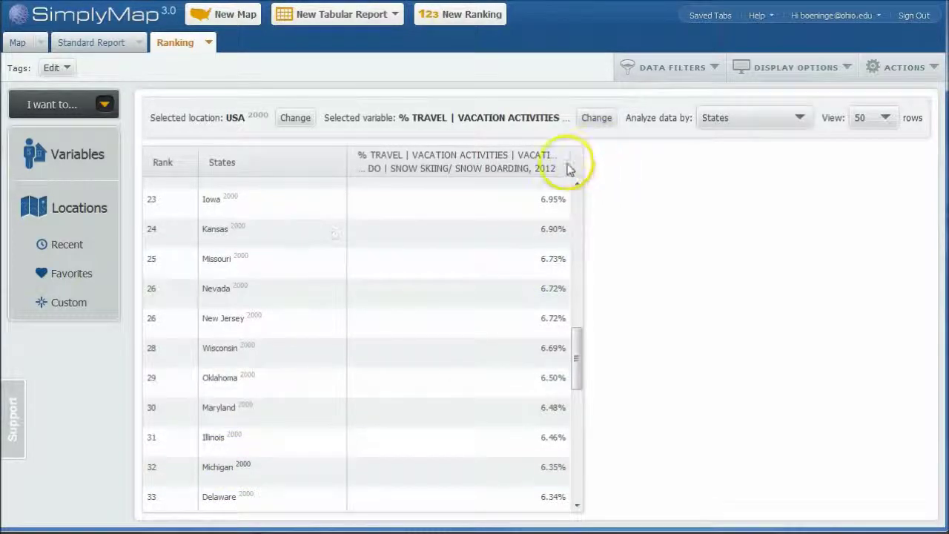
# Change the ranking location from USA to the state of Michigan
pyautogui.click(74, 213)
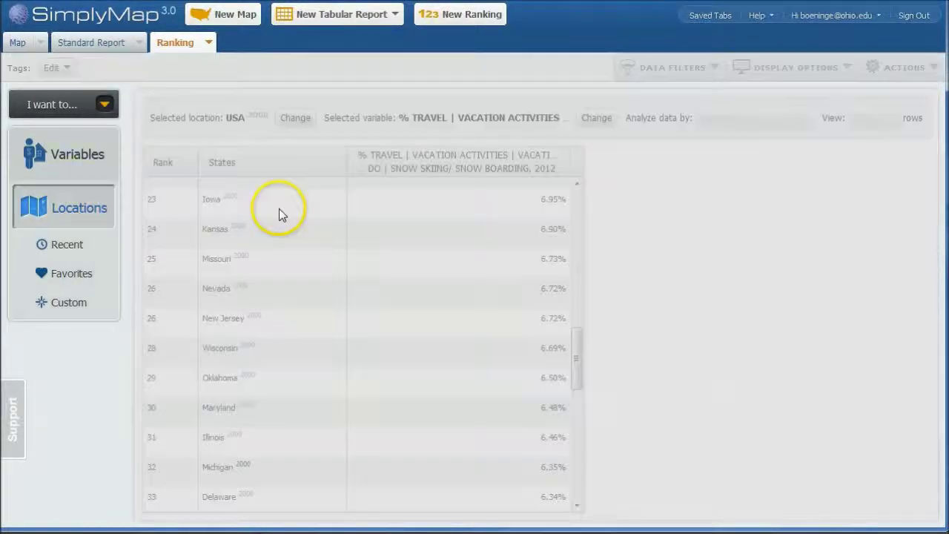
pyautogui.click(369, 134)
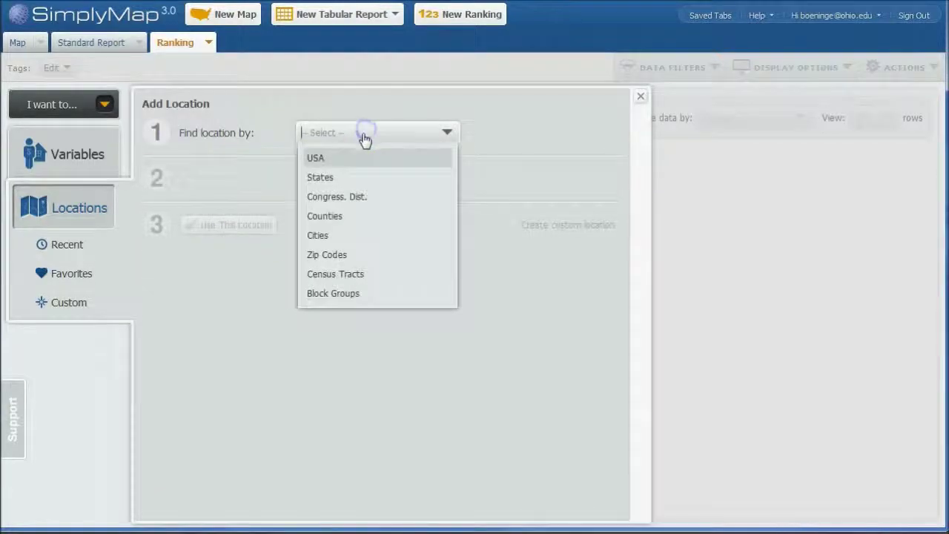
pyautogui.click(320, 178)
pyautogui.click(321, 179)
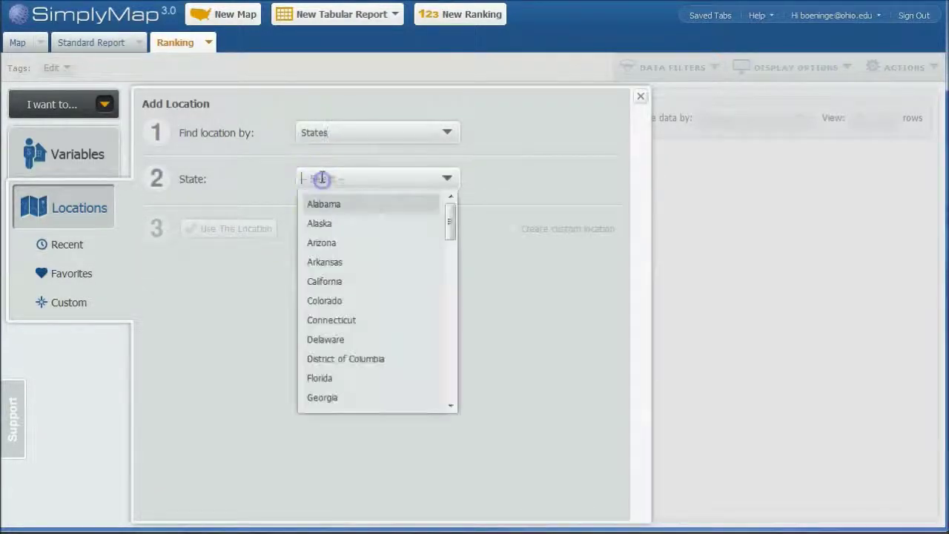
pyautogui.write('mic')
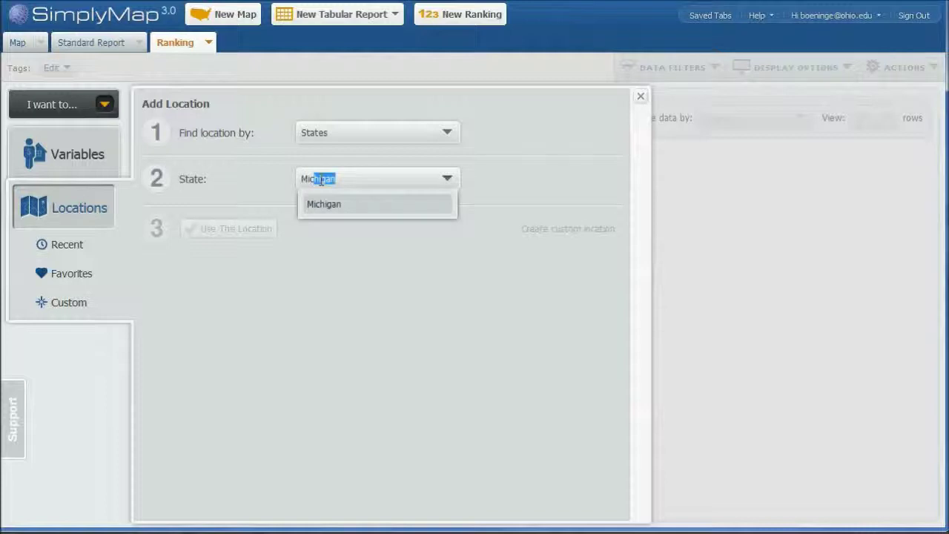
pyautogui.click(333, 210)
pyautogui.click(230, 229)
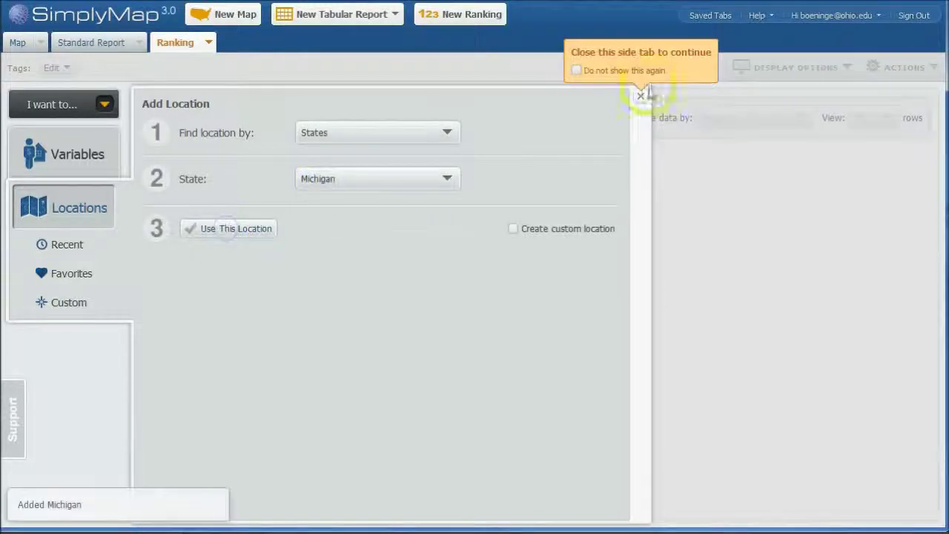
pyautogui.click(642, 98)
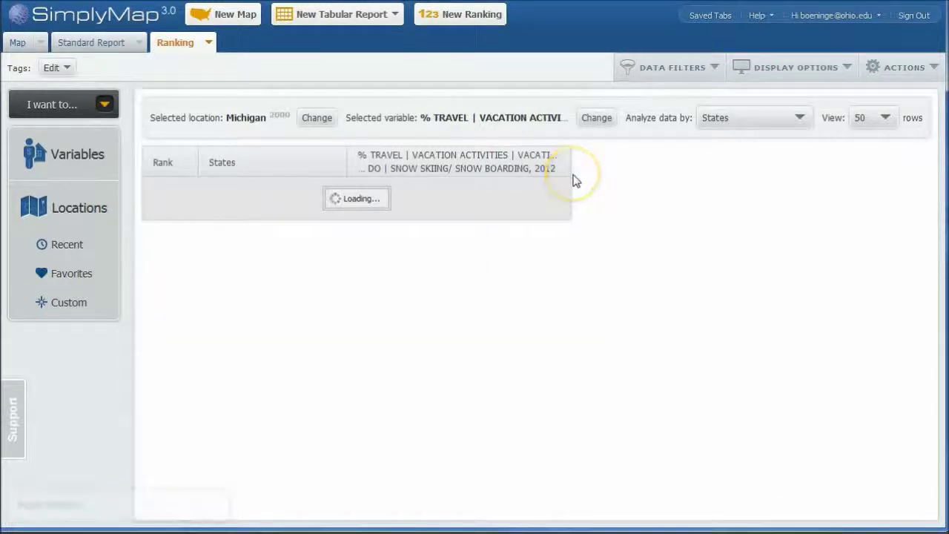
# Rank Michigan by cities, led by Millington 27.18% and Almont 25.97%, and show data filters
pyautogui.click(722, 119)
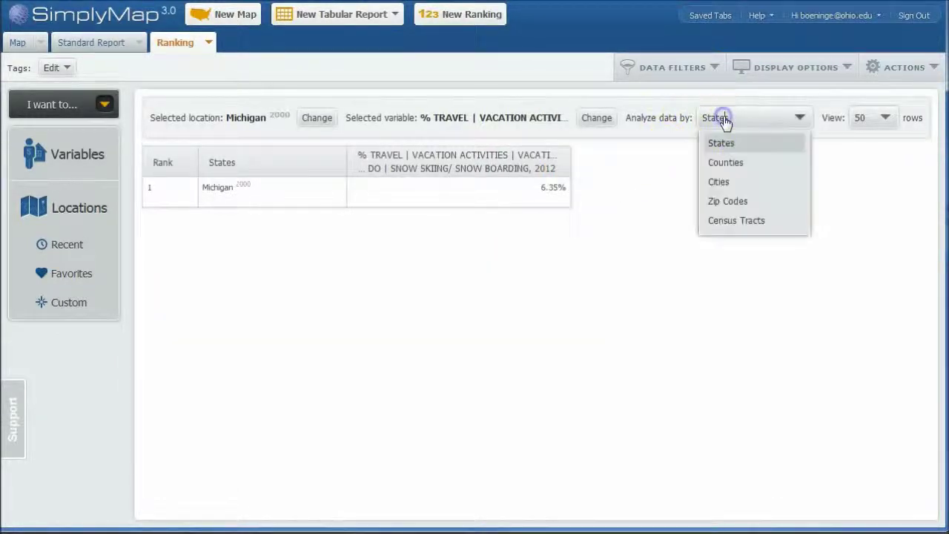
pyautogui.click(725, 181)
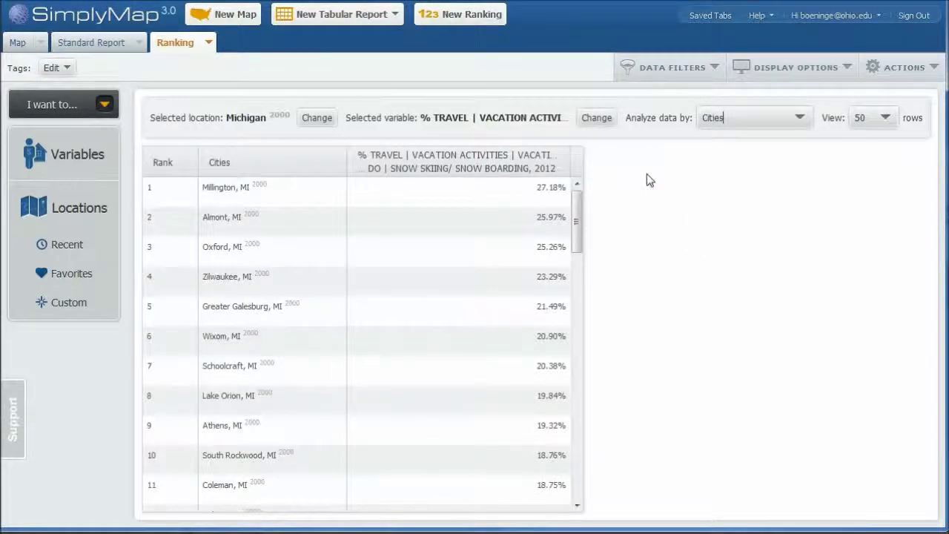
pyautogui.click(670, 169)
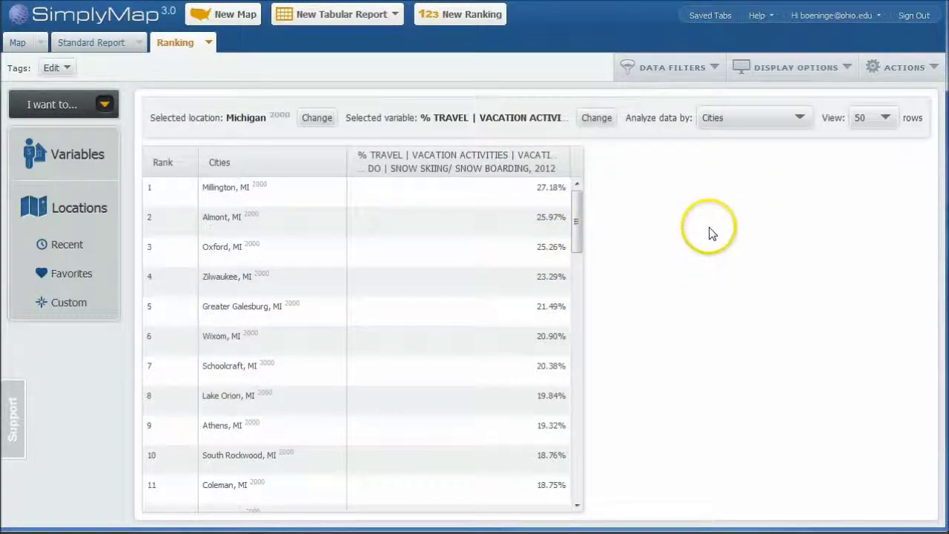
pyautogui.click(708, 69)
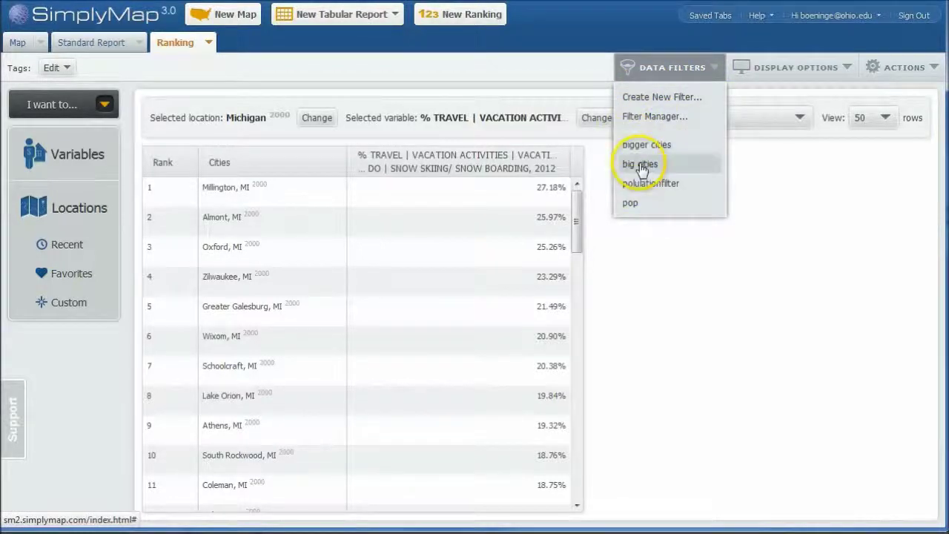
# Create and save a named filter keeping only places whose 2012 population exceeds 50,000
pyautogui.click(654, 96)
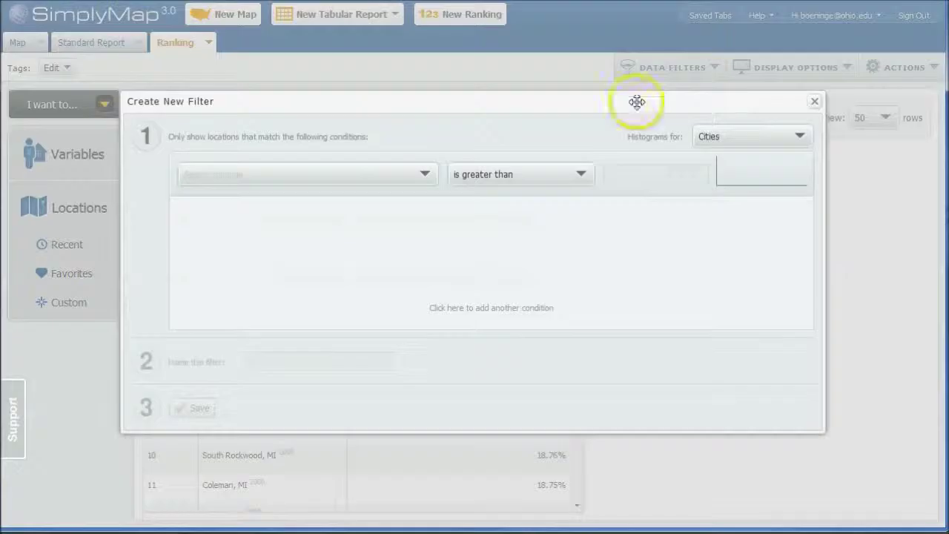
pyautogui.click(375, 177)
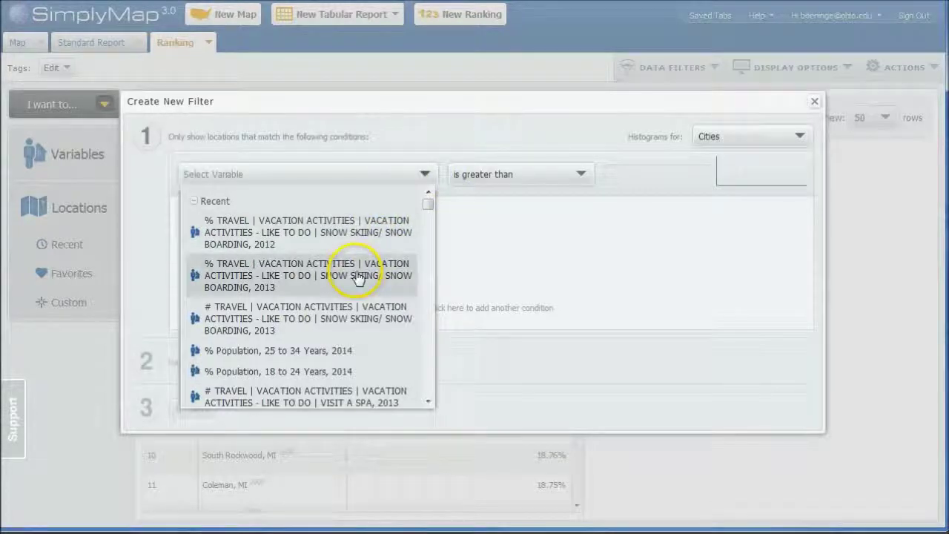
pyautogui.scroll(-10, 358, 278)
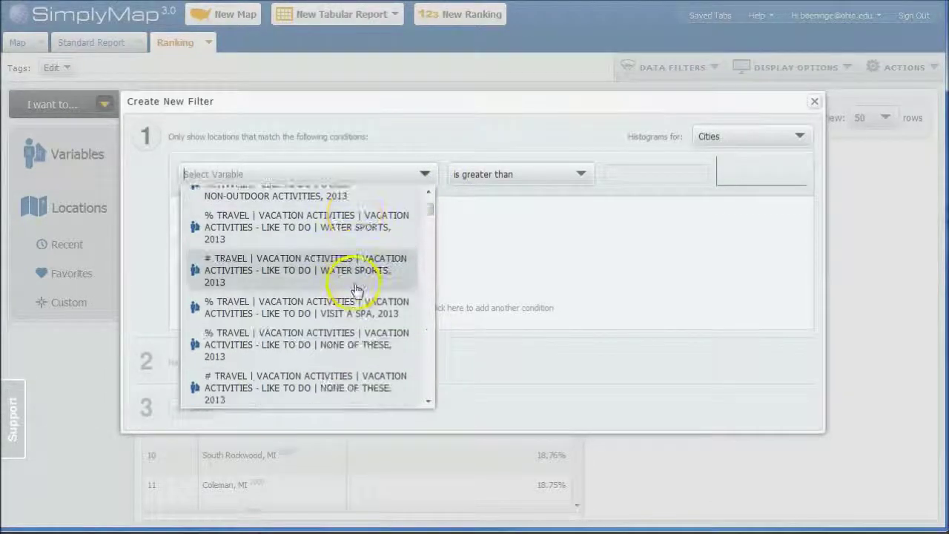
pyautogui.scroll(-10, 358, 281)
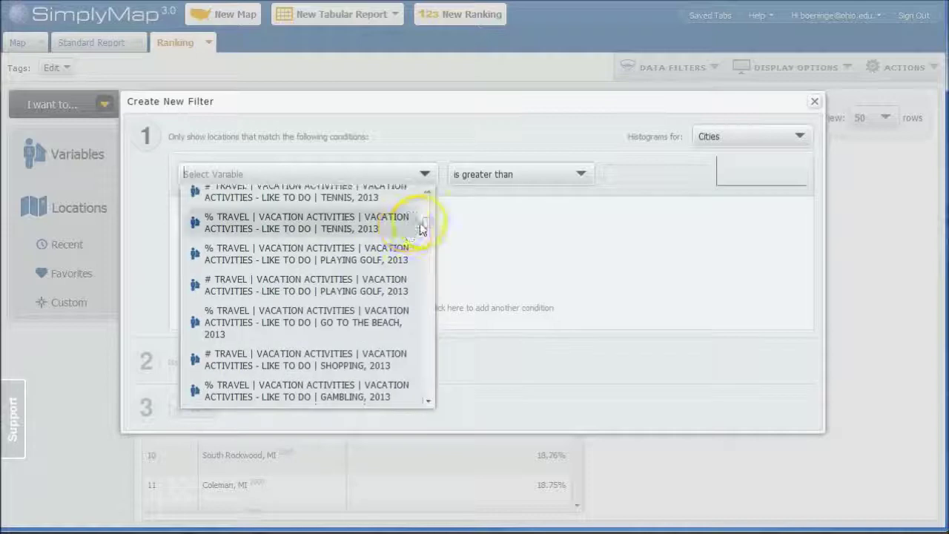
pyautogui.moveTo(434, 230); pyautogui.dragTo(428, 397)
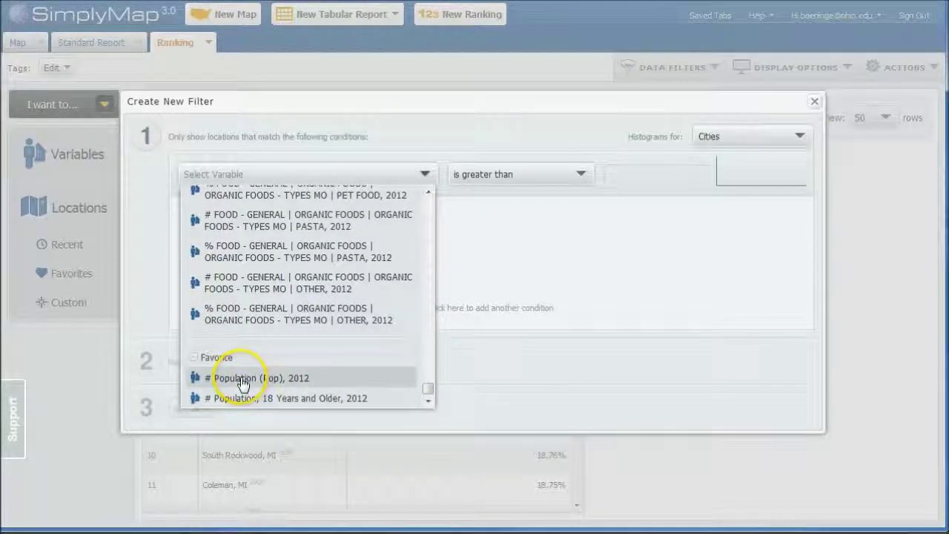
pyautogui.click(239, 379)
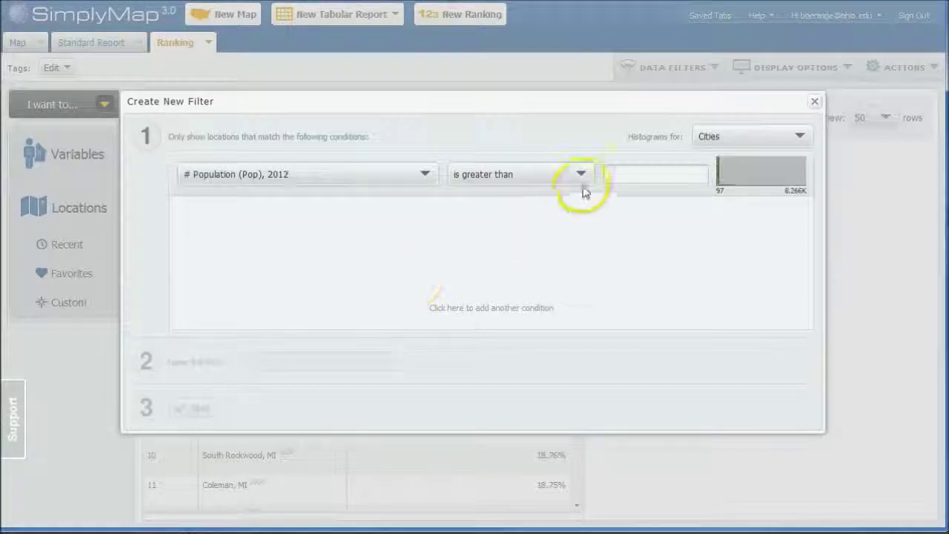
pyautogui.click(644, 177)
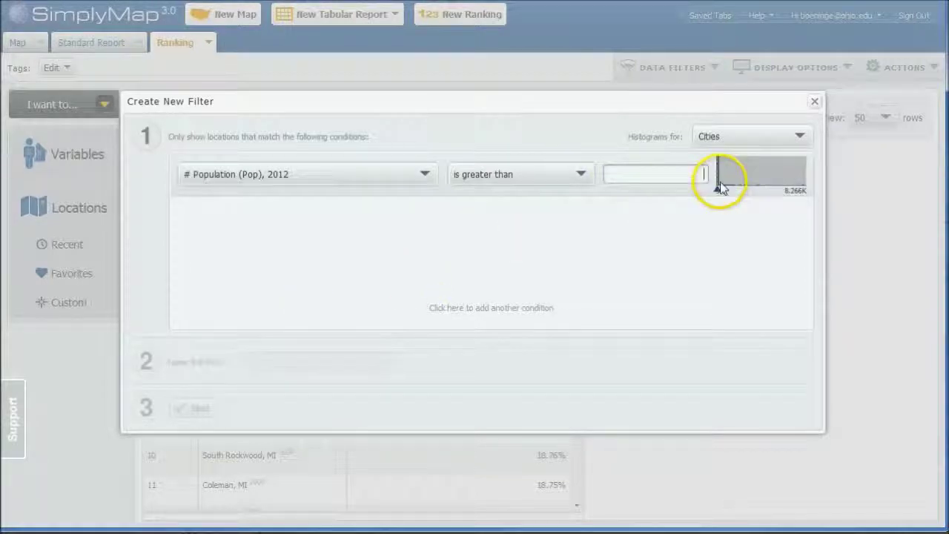
pyautogui.moveTo(759, 188)
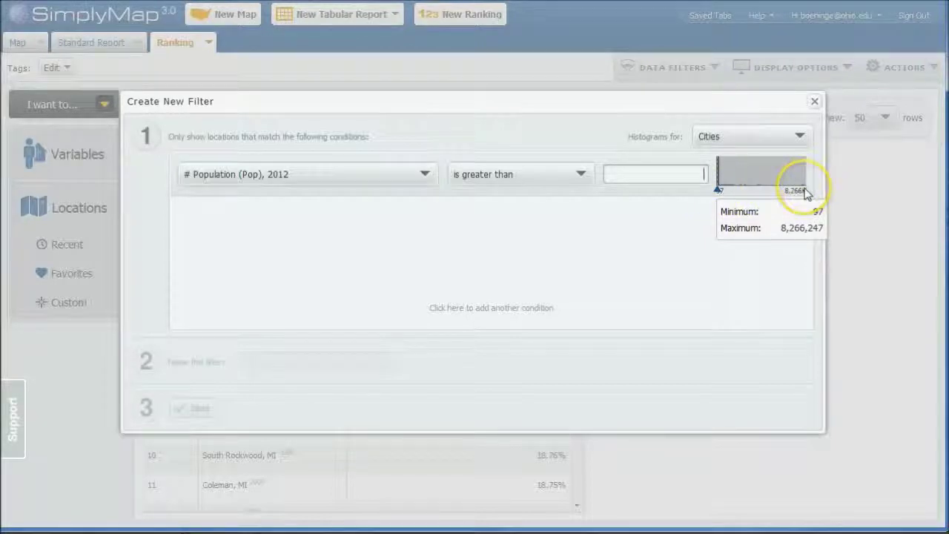
pyautogui.click(639, 176)
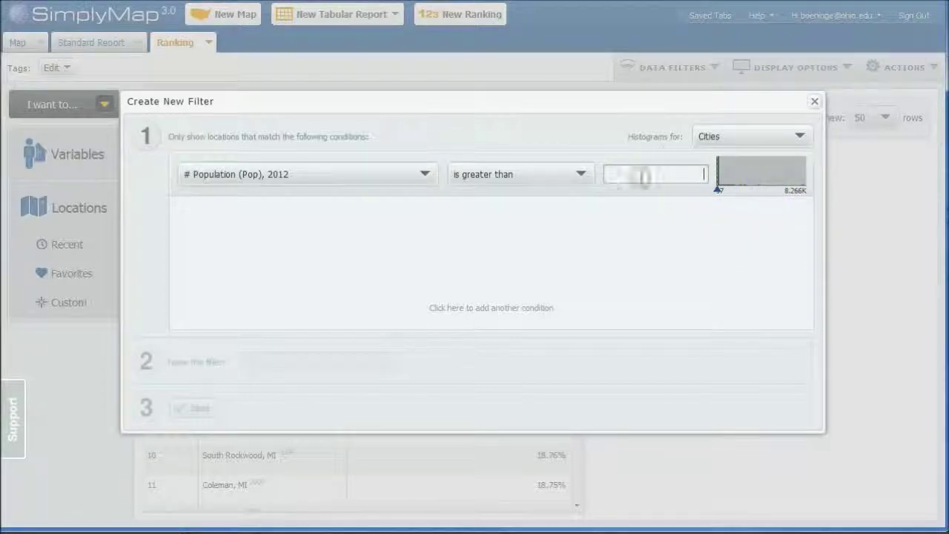
pyautogui.write('50000')
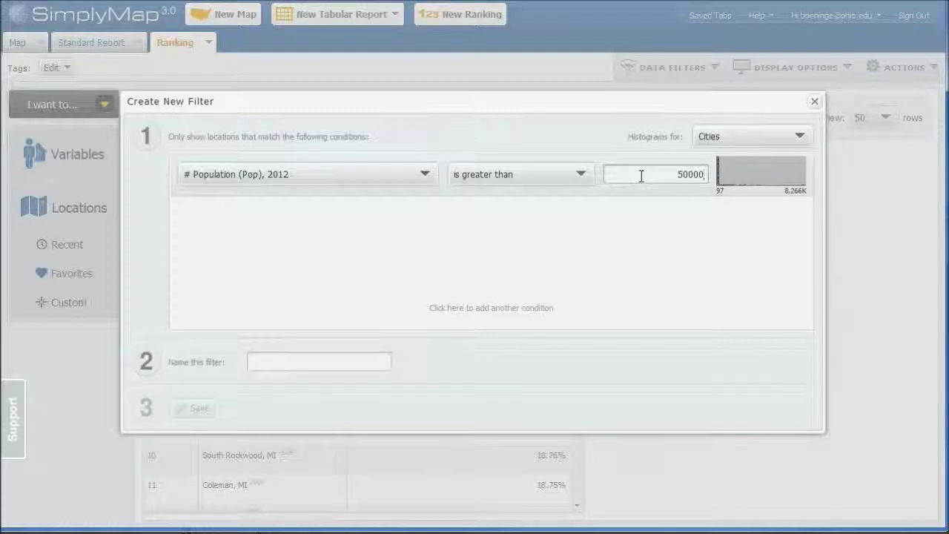
pyautogui.click(311, 360)
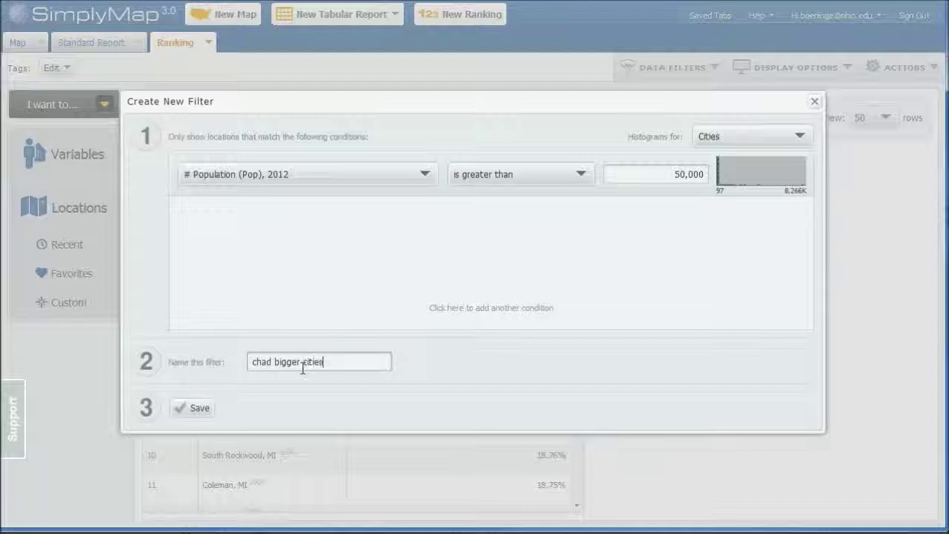
pyautogui.click(189, 408)
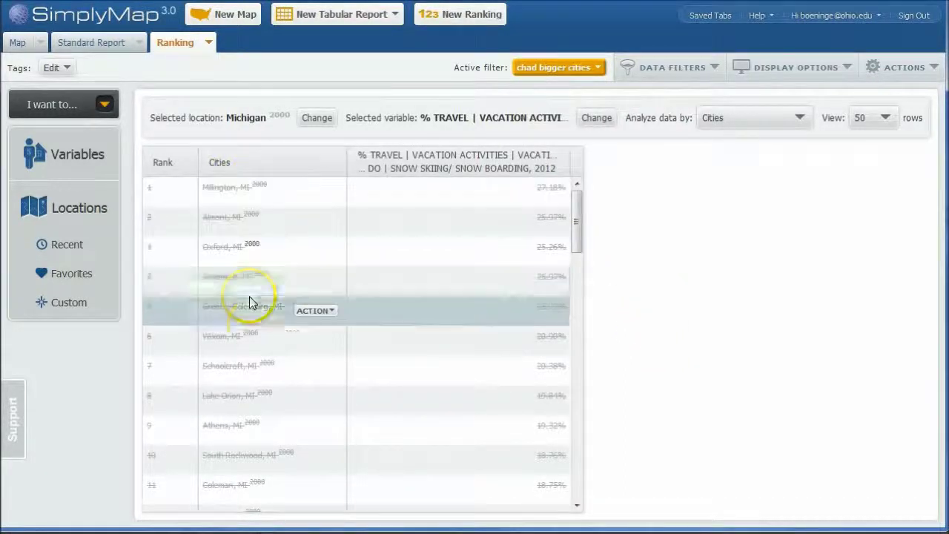
# Save the bigger-cities filter and apply it to the Michigan ranking
pyautogui.scroll(-1, 256, 330)
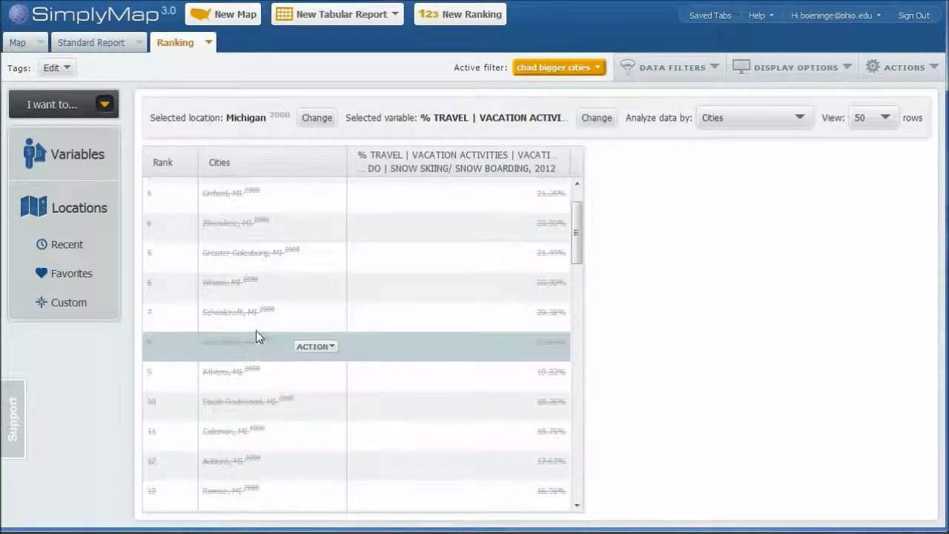
pyautogui.scroll(3, 256, 331)
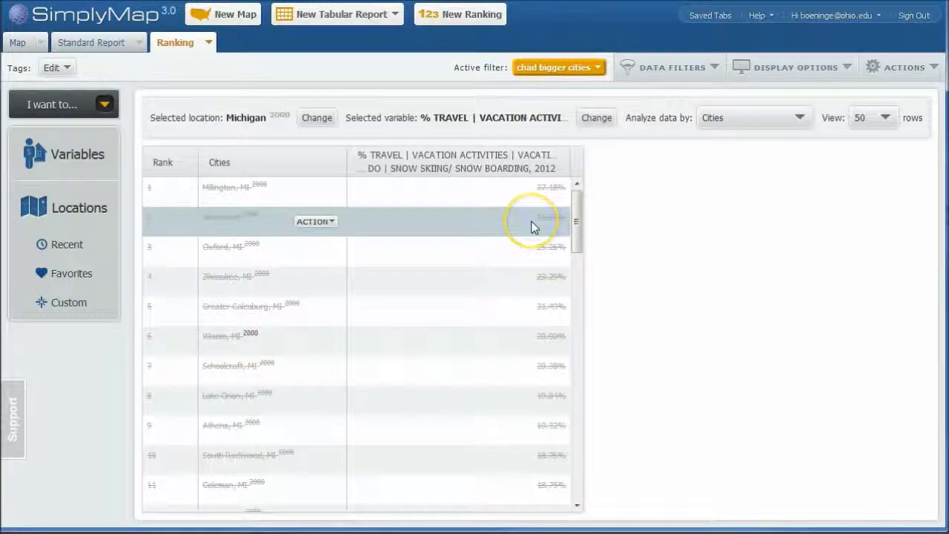
pyautogui.click(511, 224)
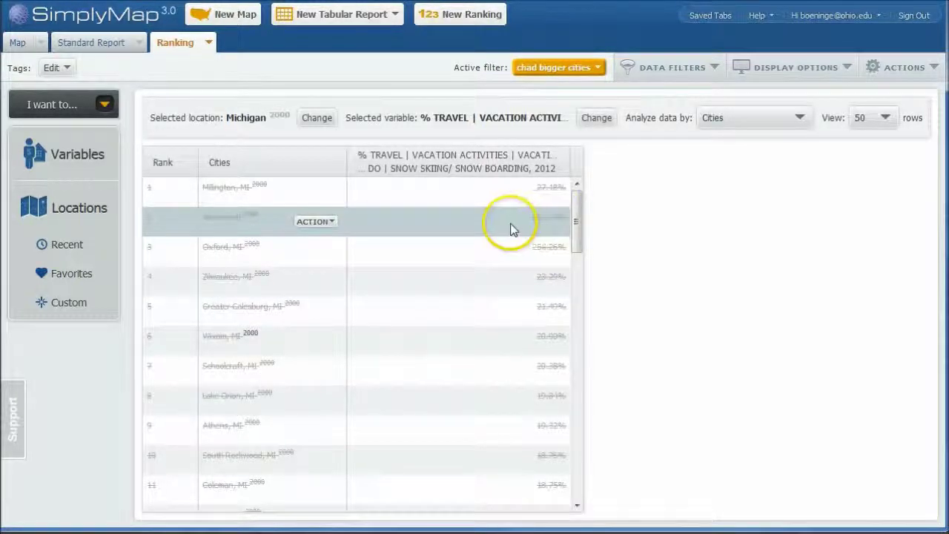
pyautogui.click(771, 118)
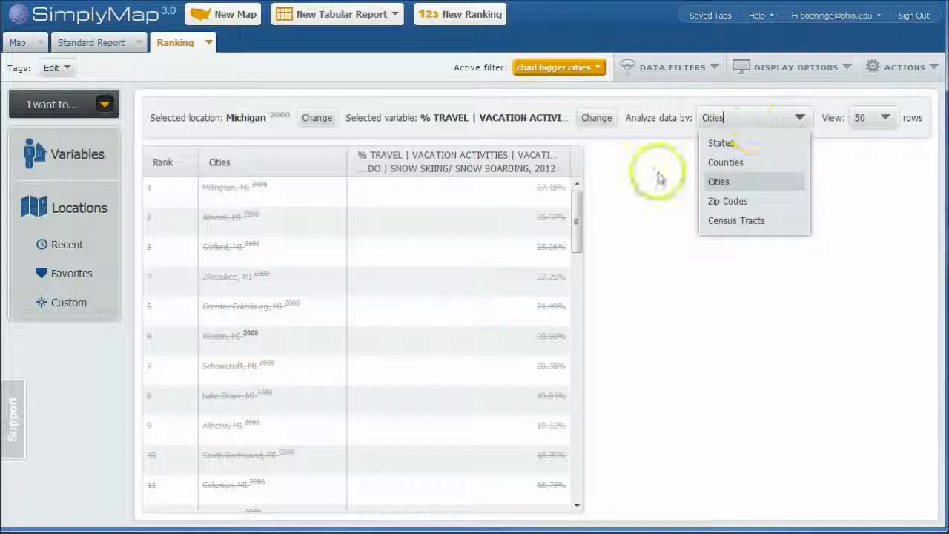
pyautogui.click(632, 148)
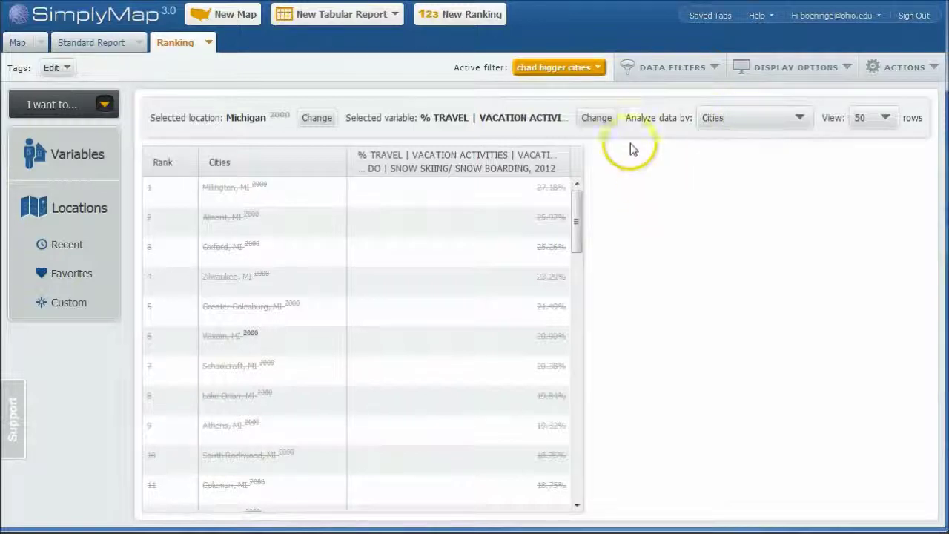
# Set Display Options > Filtered Locations to Hide so excluded cities disappear
pyautogui.click(832, 68)
pyautogui.click(706, 74)
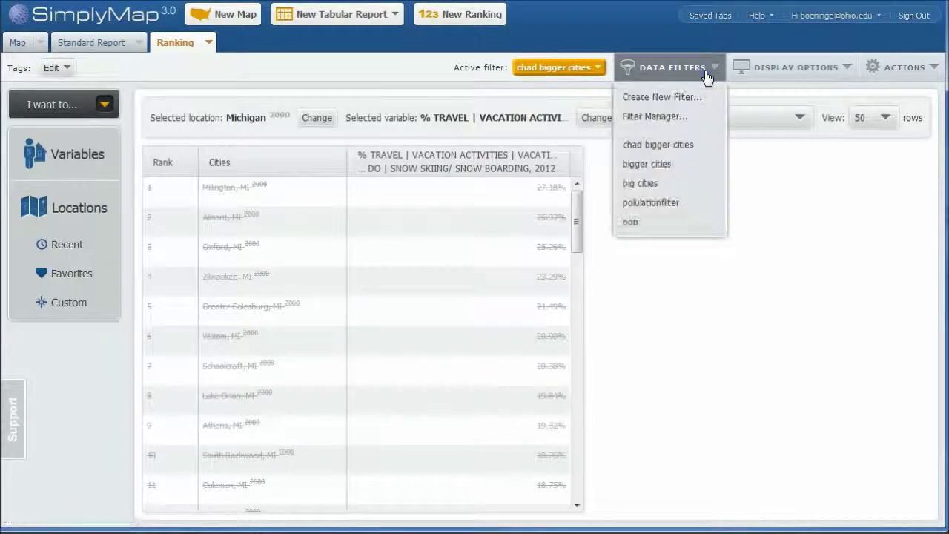
pyautogui.click(749, 68)
pyautogui.moveTo(775, 99)
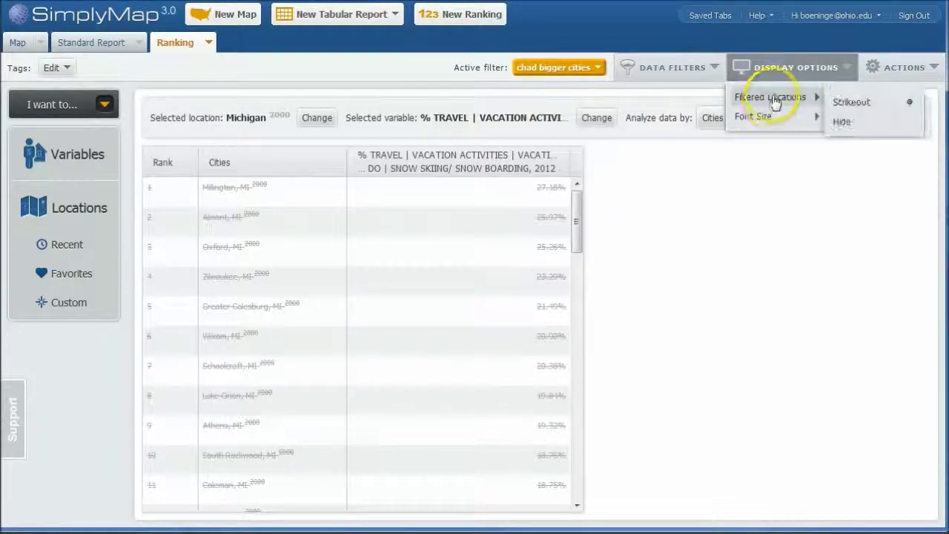
pyautogui.click(842, 123)
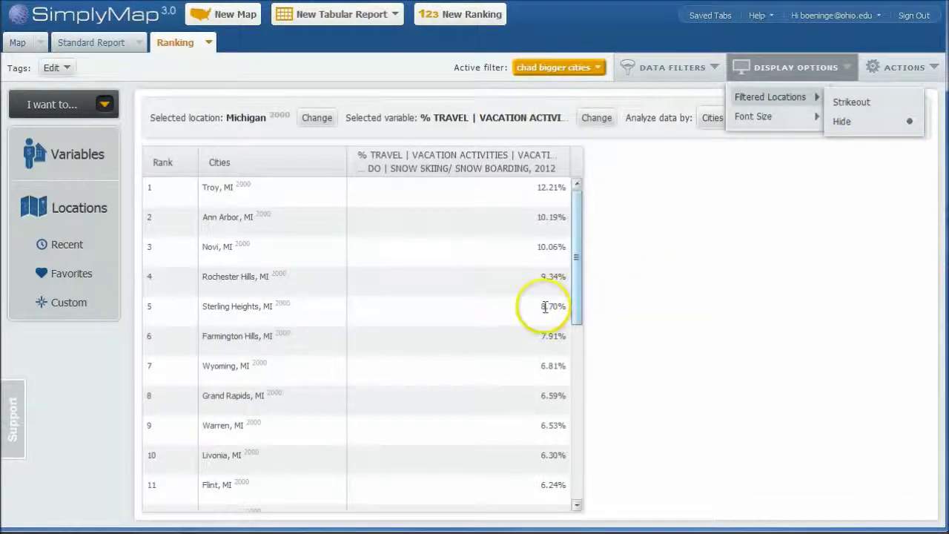
pyautogui.click(278, 295)
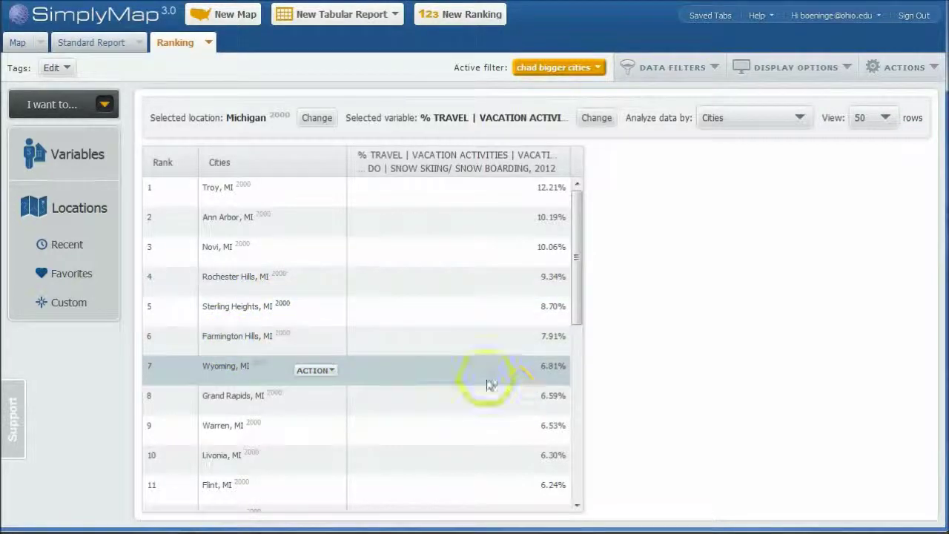
# Add Troy, Ann Arbor, Novi, Rochester Hills and Sterling Heights to favorites
pyautogui.click(324, 192)
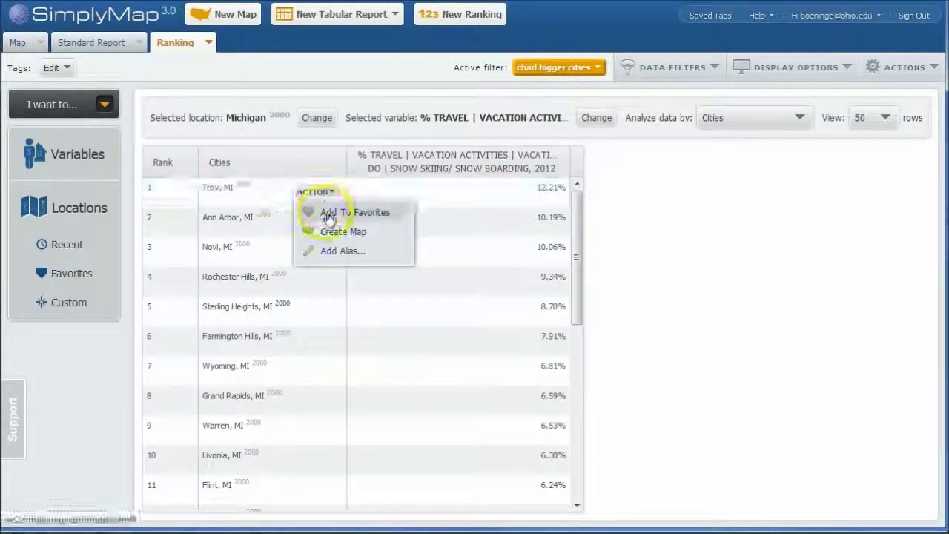
pyautogui.click(328, 215)
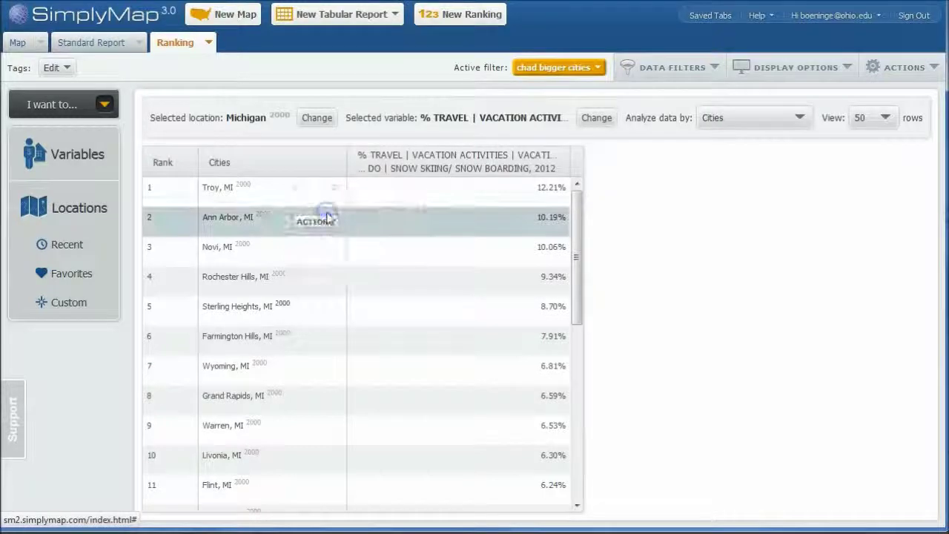
pyautogui.click(299, 223)
pyautogui.click(324, 240)
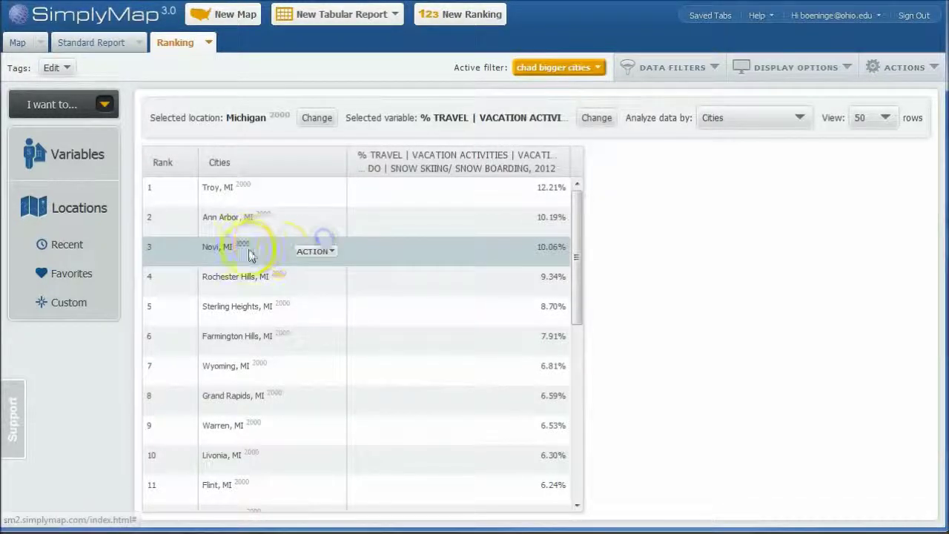
pyautogui.click(317, 253)
pyautogui.click(320, 271)
pyautogui.click(316, 281)
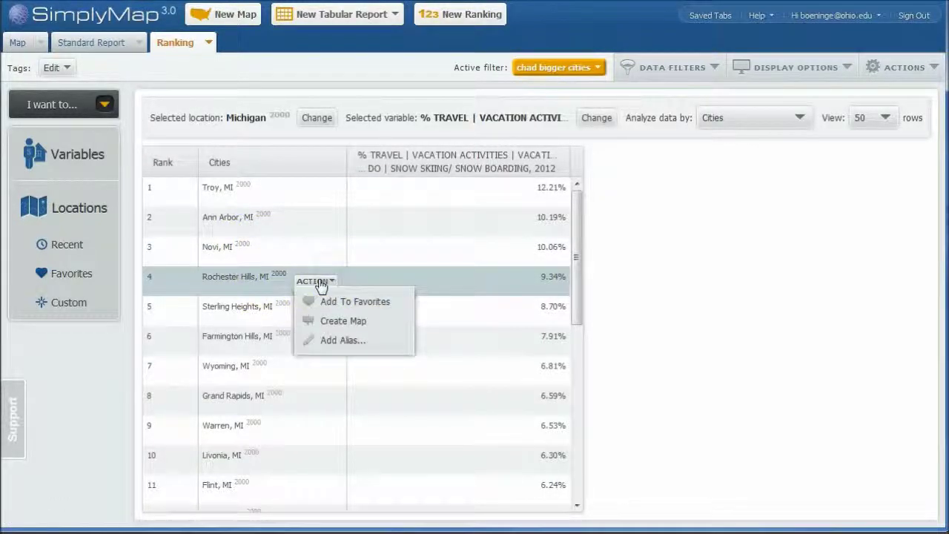
pyautogui.click(324, 302)
pyautogui.click(317, 311)
pyautogui.click(328, 330)
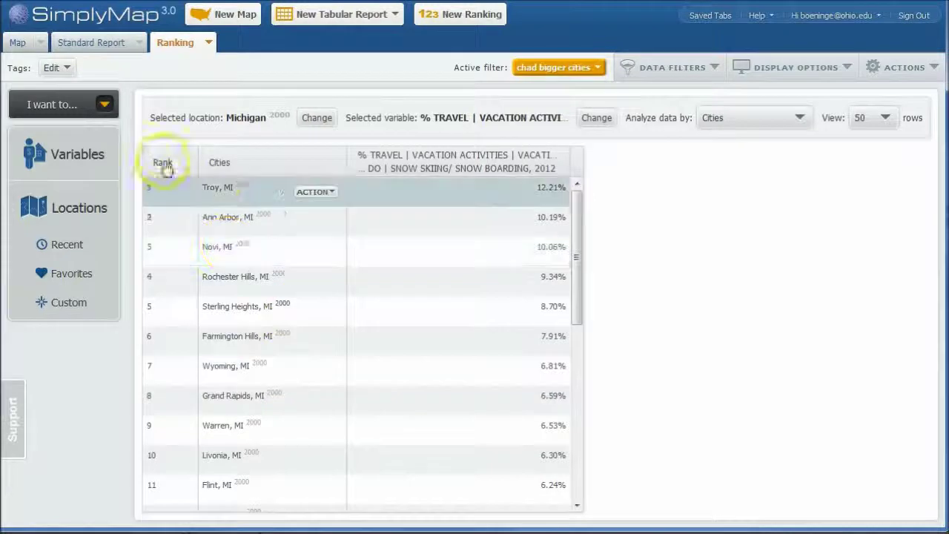
# Switch to the Standard Report and show the favourite locations
pyautogui.click(92, 44)
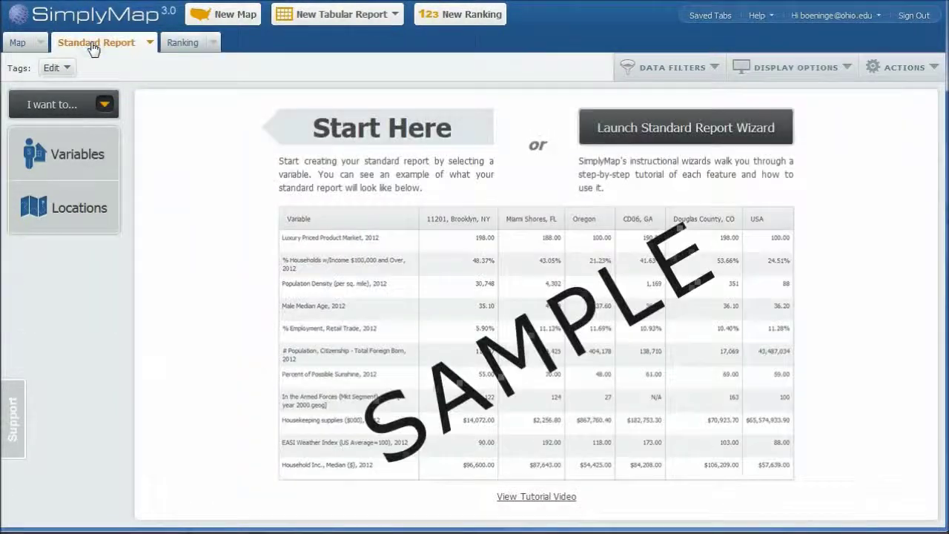
pyautogui.click(377, 15)
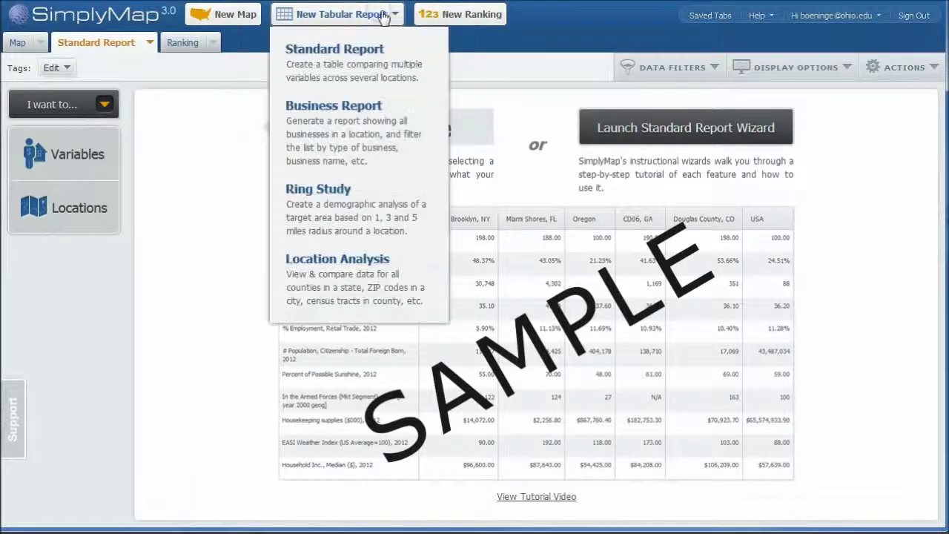
pyautogui.click(181, 65)
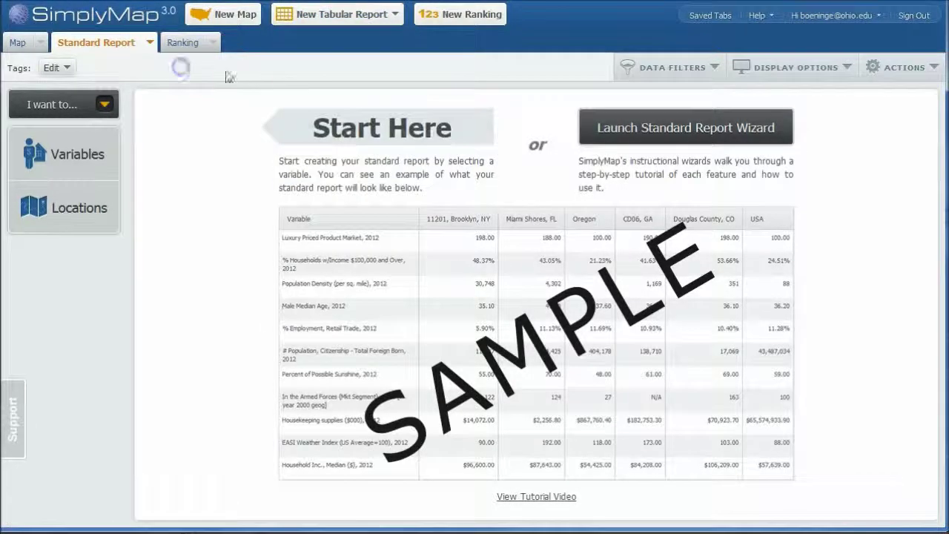
pyautogui.click(72, 211)
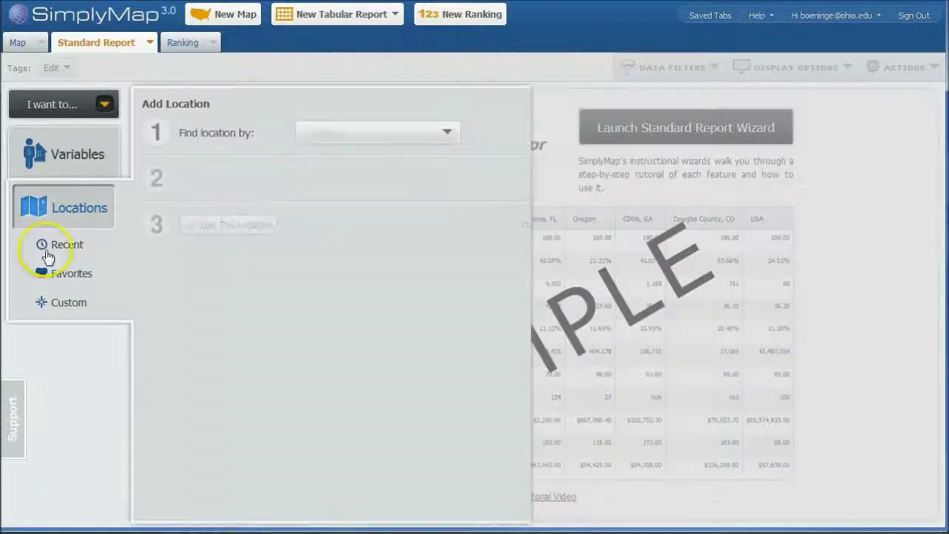
pyautogui.click(69, 276)
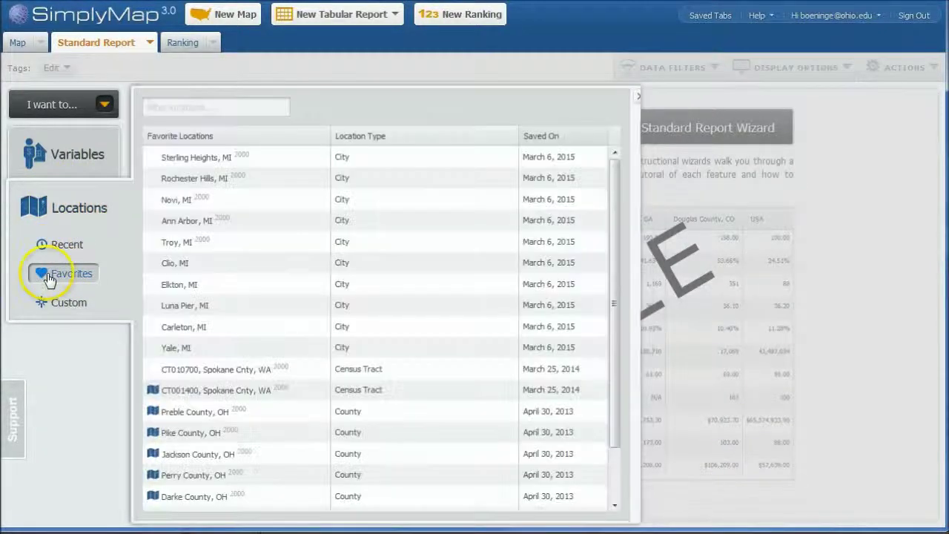
# Use Sterling Heights, Rochester Hills, Novi, Ann Arbor and Troy as report locations
pyautogui.click(300, 156)
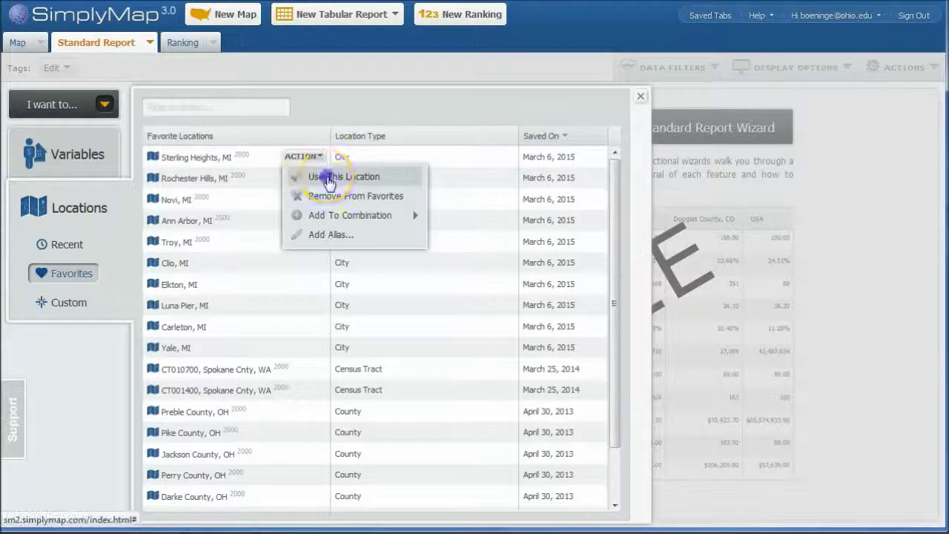
pyautogui.click(326, 178)
pyautogui.click(301, 178)
pyautogui.click(311, 196)
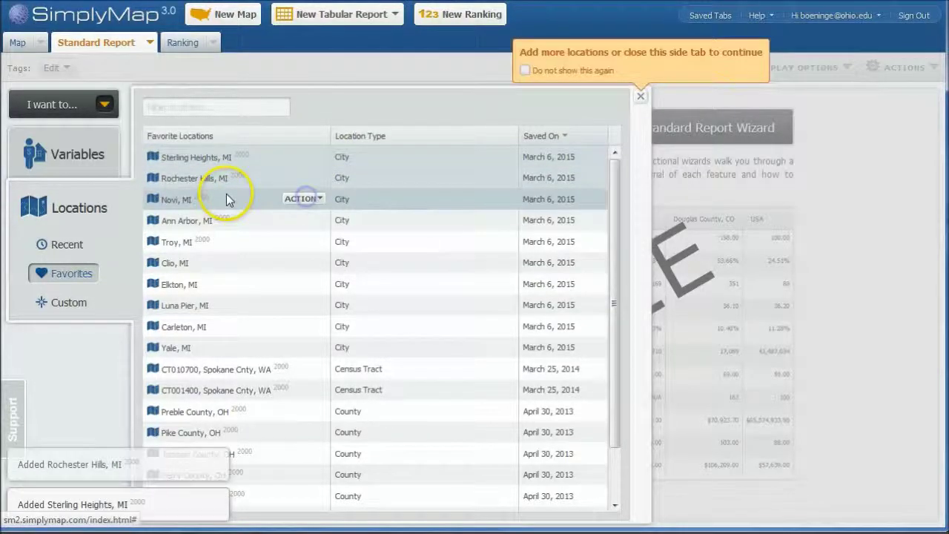
pyautogui.click(302, 200)
pyautogui.click(311, 219)
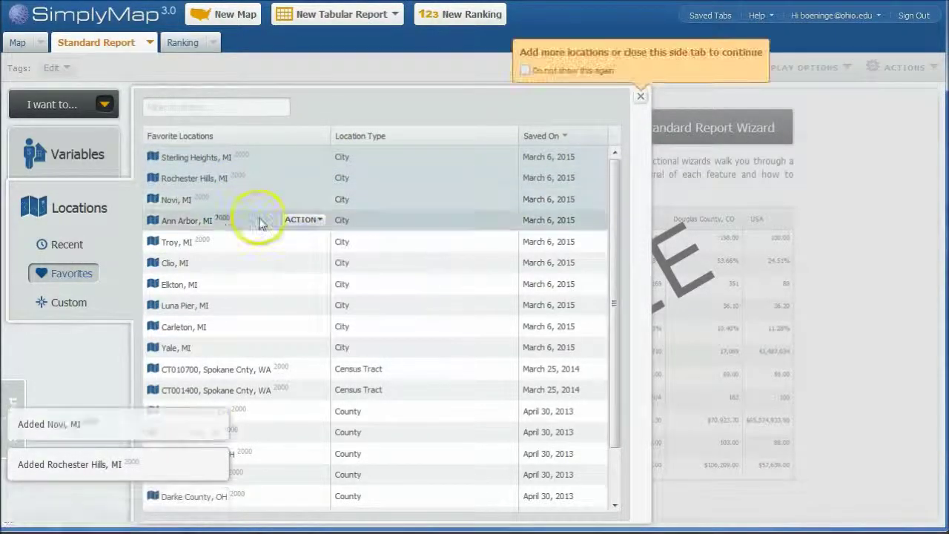
pyautogui.click(296, 220)
pyautogui.click(314, 242)
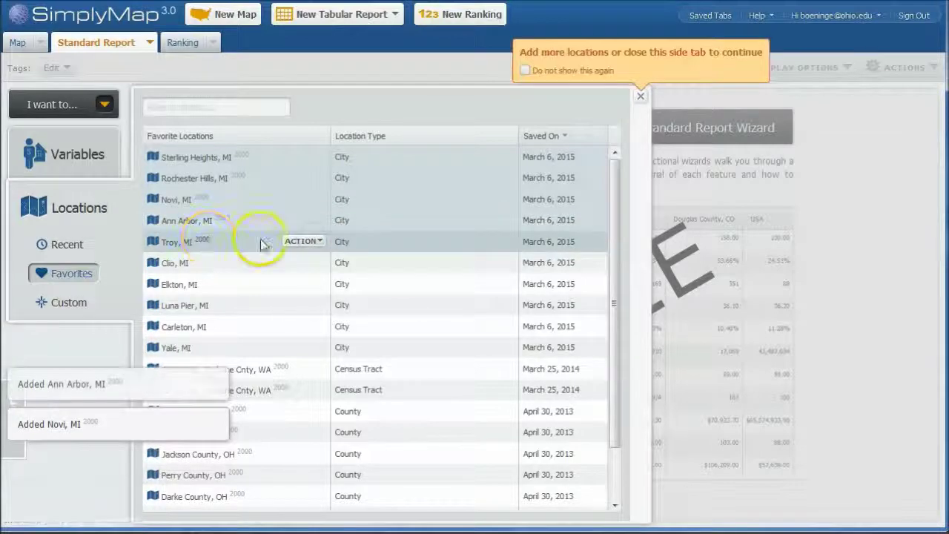
pyautogui.click(301, 240)
pyautogui.click(314, 261)
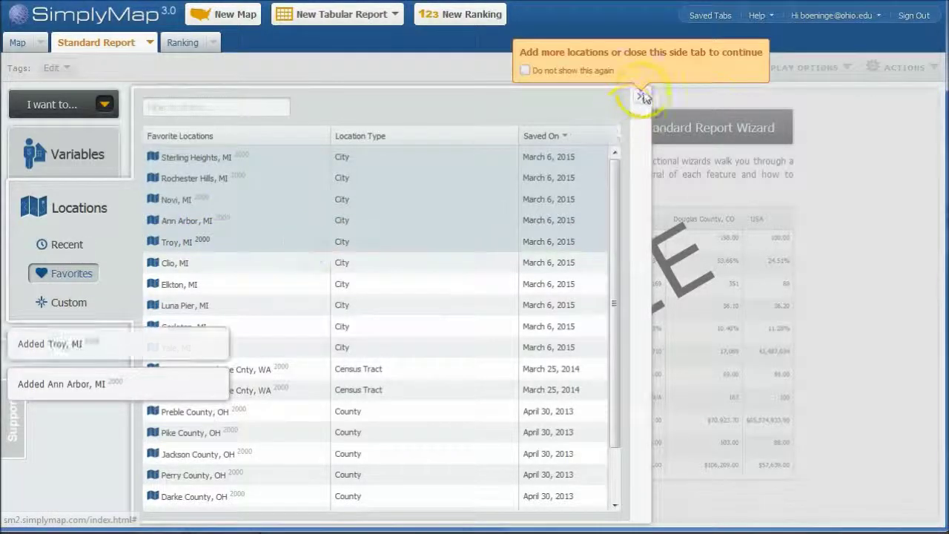
pyautogui.click(641, 96)
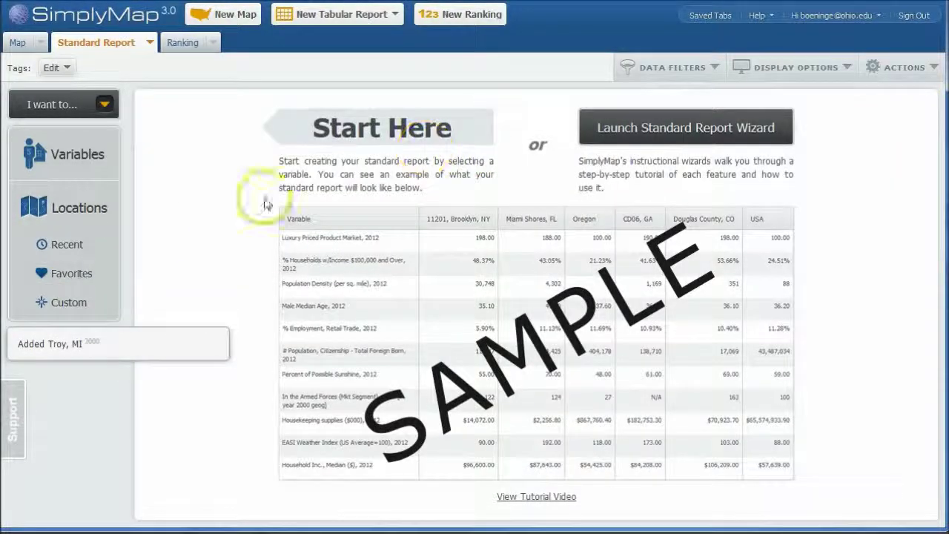
# Add the 2012 snow skiing percentage variable from recent variables to the report
pyautogui.click(81, 154)
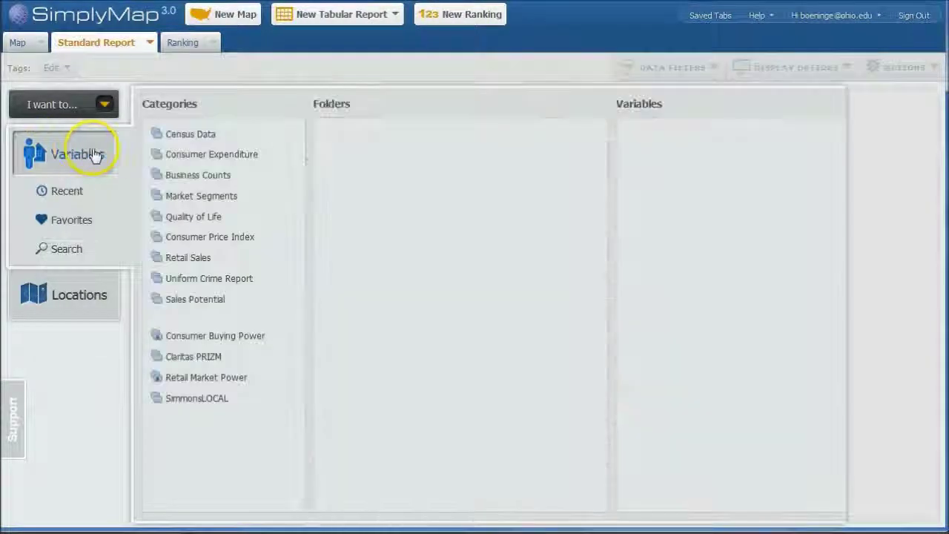
pyautogui.click(67, 193)
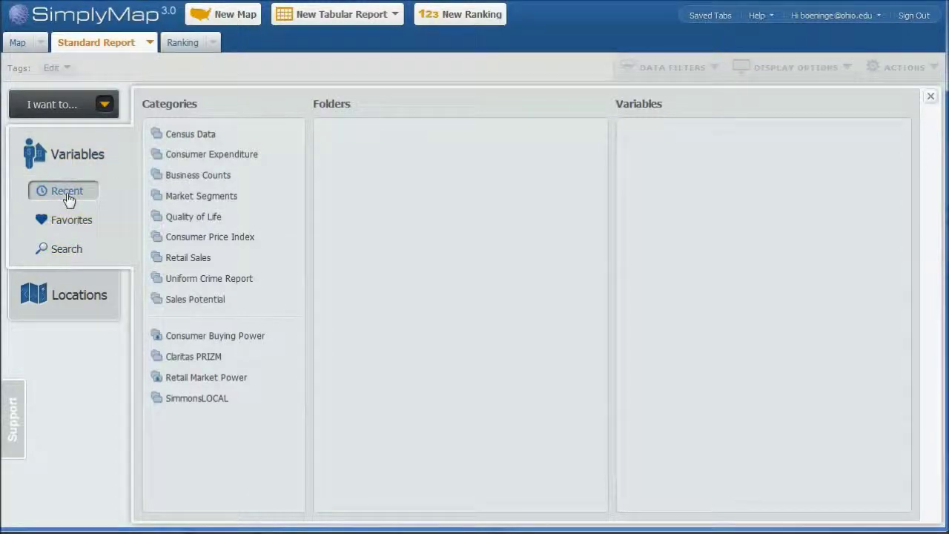
pyautogui.click(61, 190)
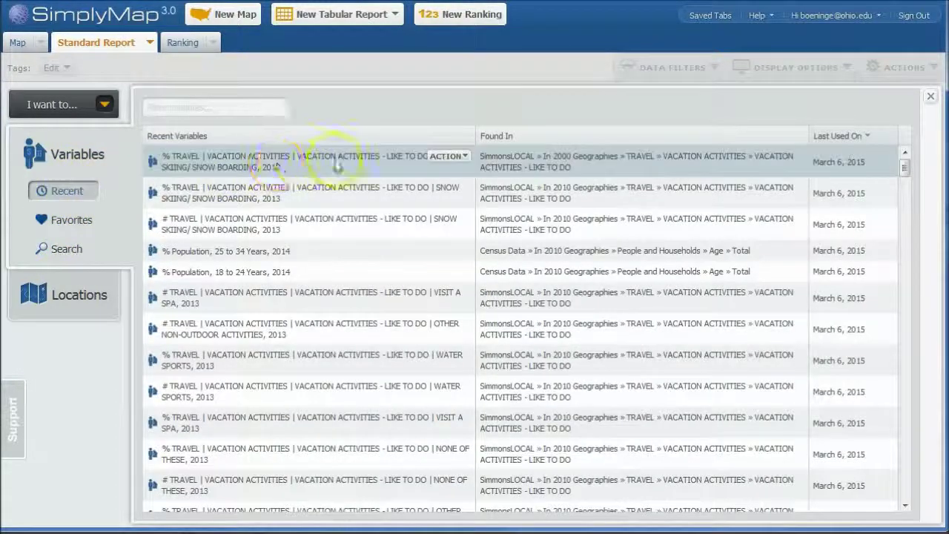
pyautogui.click(447, 155)
pyautogui.click(445, 186)
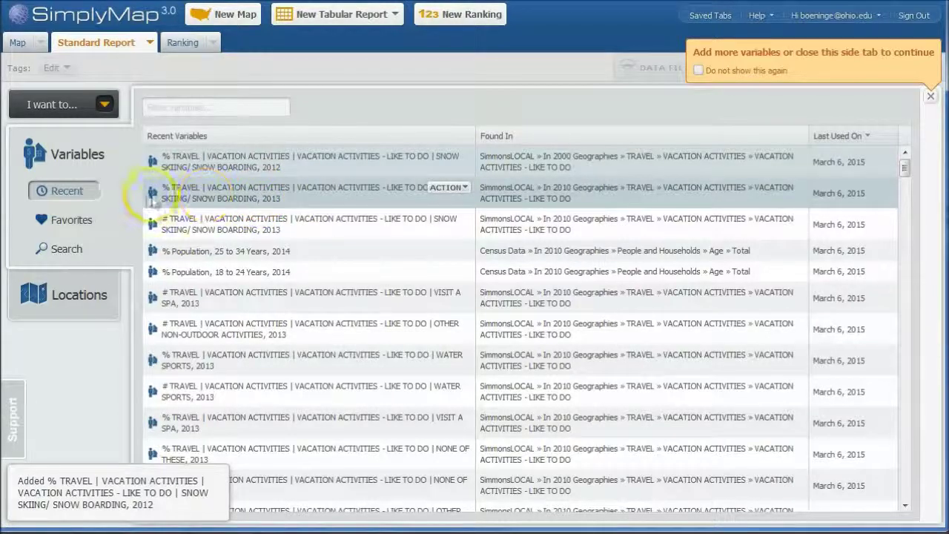
# Add all SimmonsLOCAL TRAVEL > VACATION ACTIVITIES > LIKE TO DO variables to the report
pyautogui.click(71, 160)
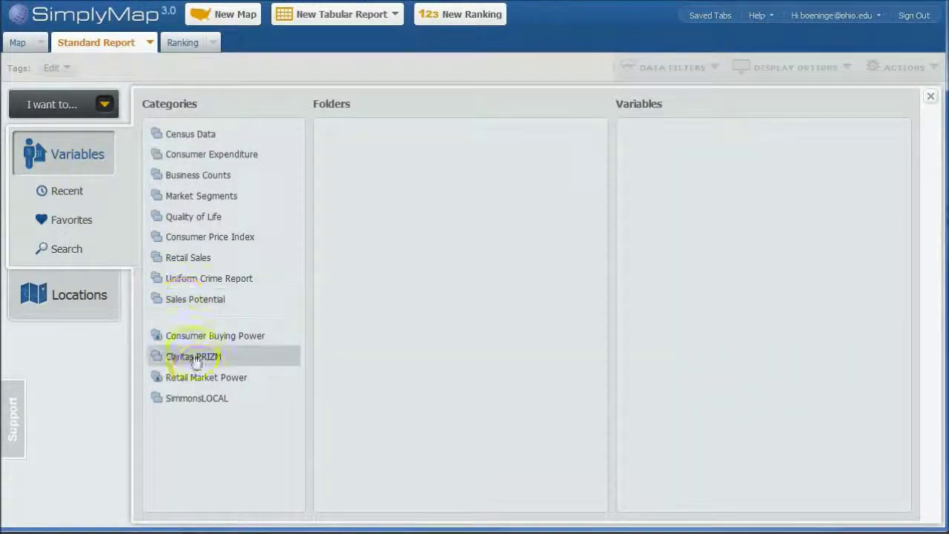
pyautogui.click(197, 399)
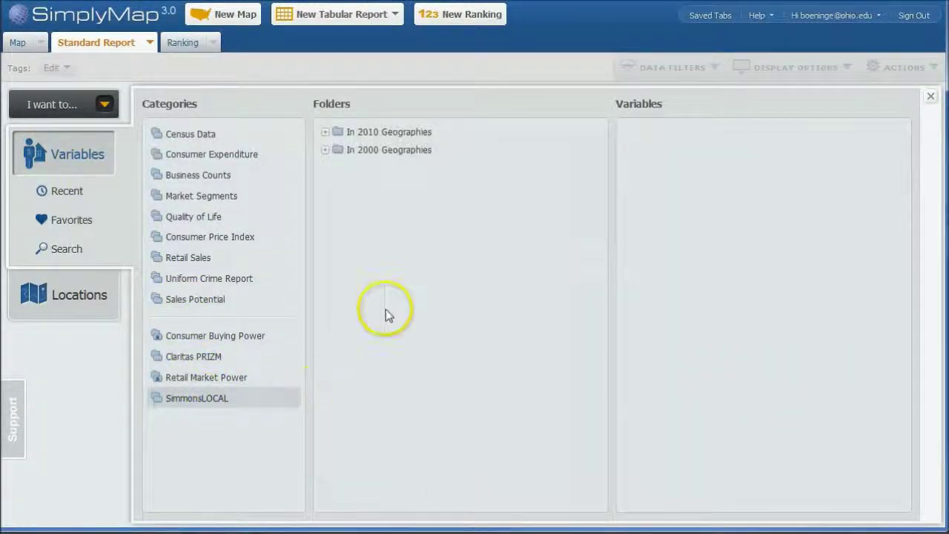
pyautogui.click(338, 132)
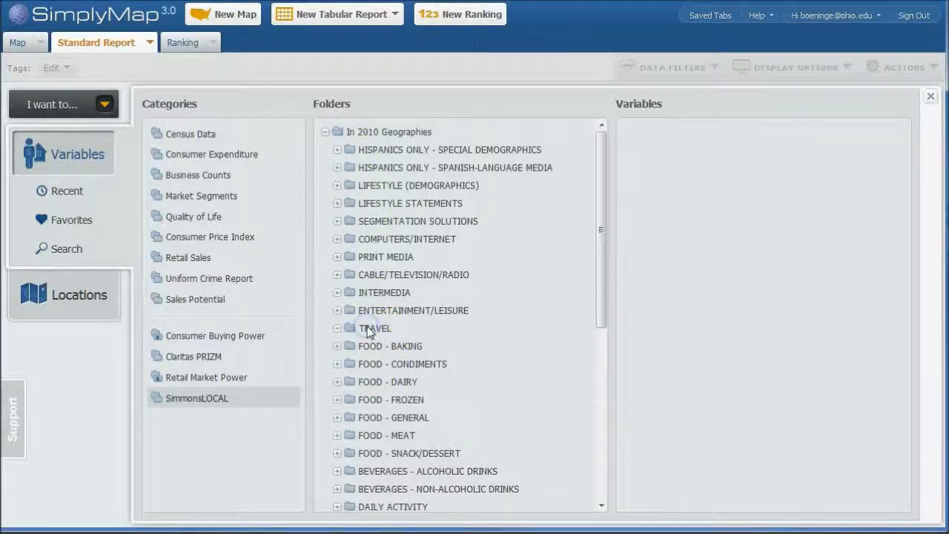
pyautogui.click(366, 328)
pyautogui.scroll(-2, 393, 392)
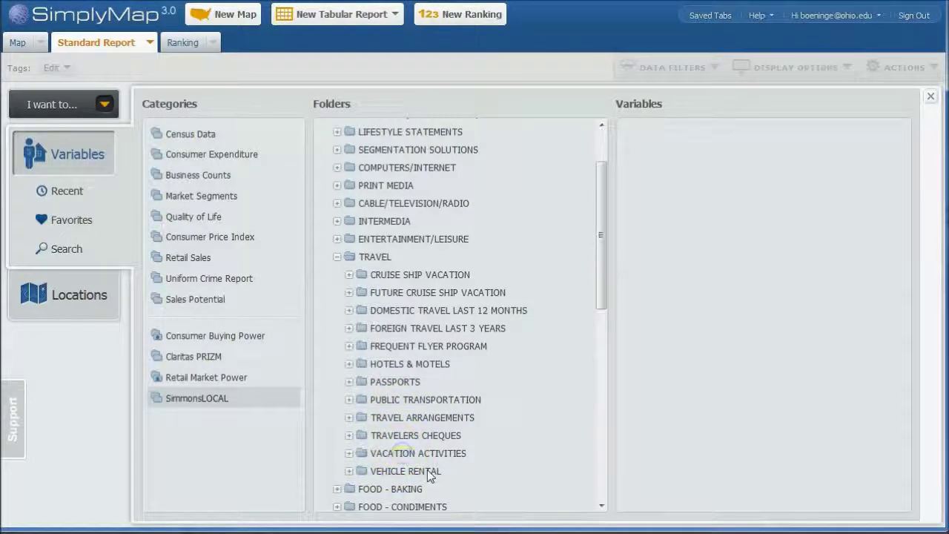
pyautogui.click(404, 453)
pyautogui.click(567, 471)
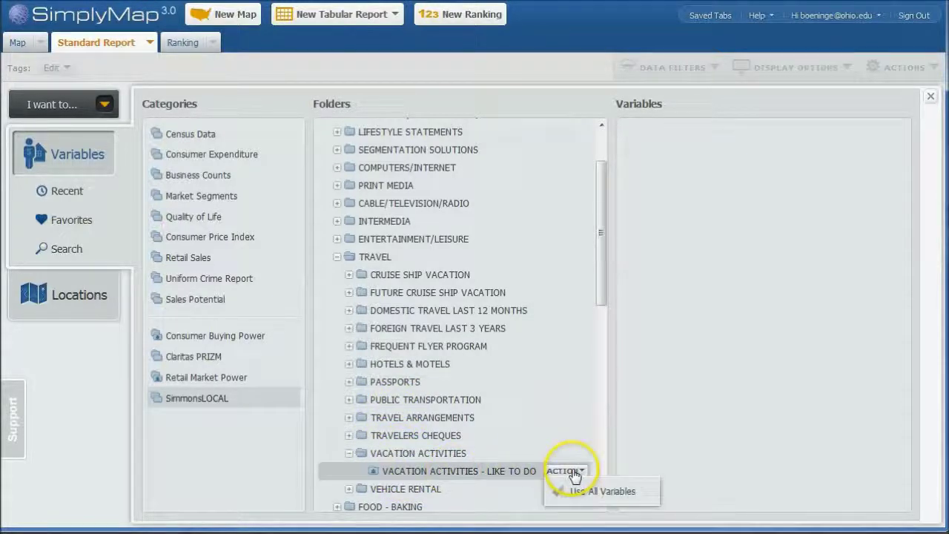
pyautogui.click(491, 471)
pyautogui.click(567, 471)
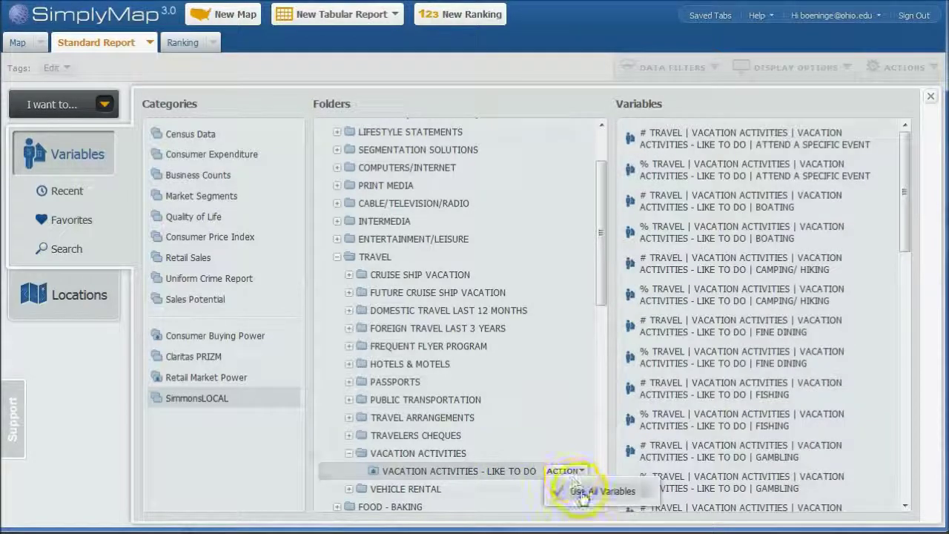
pyautogui.click(582, 491)
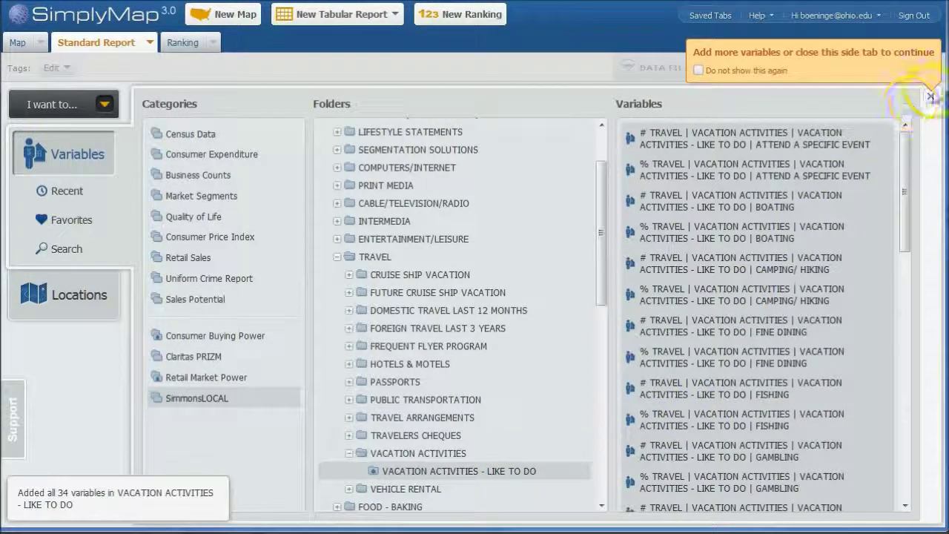
# Close the variable browser to build the report, then reopen the variables
pyautogui.click(932, 98)
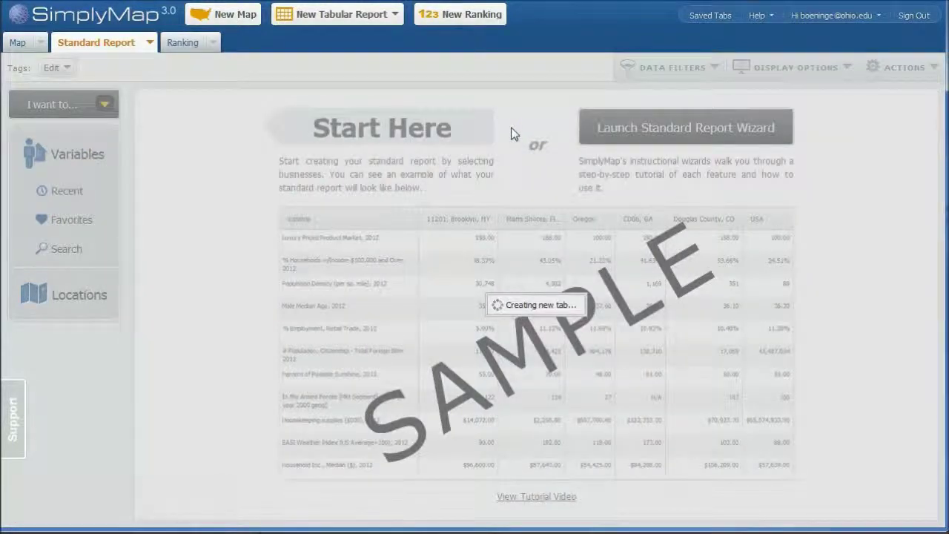
pyautogui.click(489, 139)
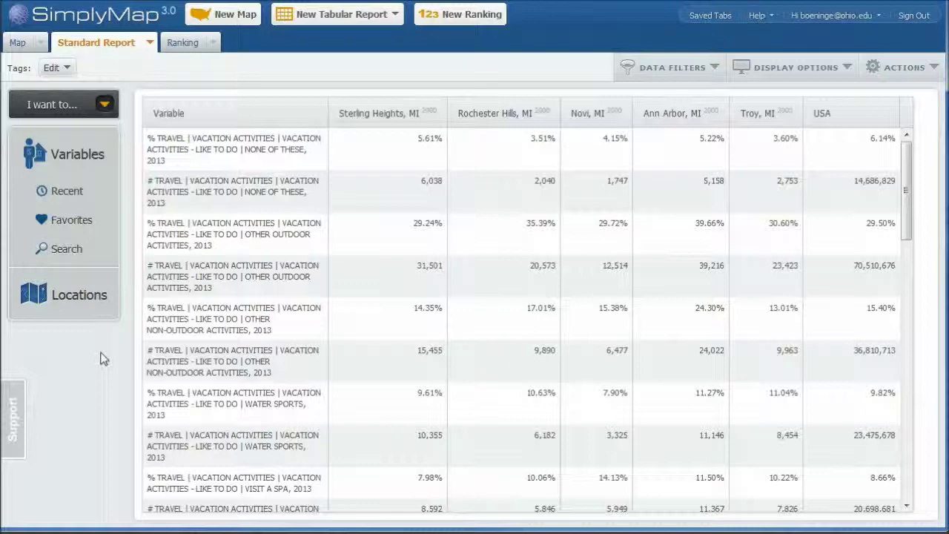
pyautogui.click(75, 172)
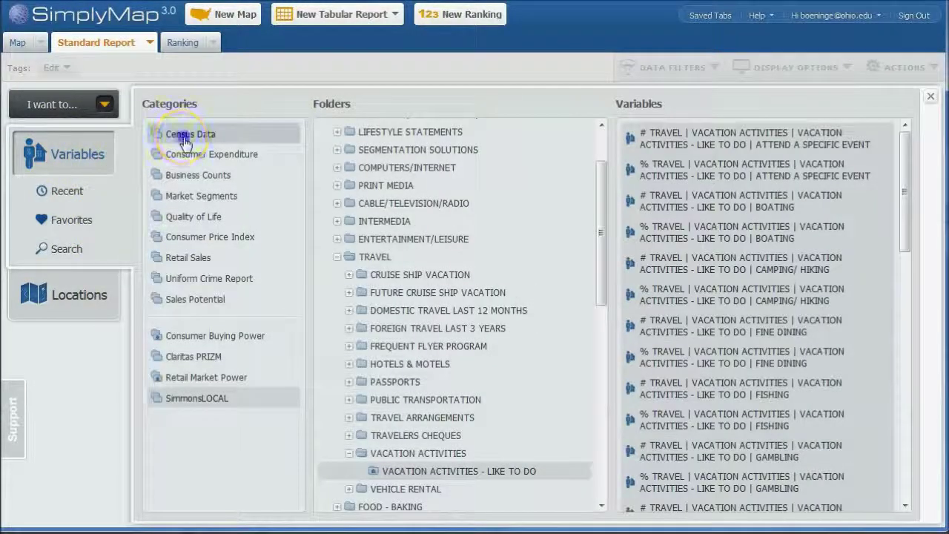
# Add Census % Population 35 to 44, 12 to 17 and 25 to 34 Years to the report
pyautogui.click(186, 141)
pyautogui.click(347, 135)
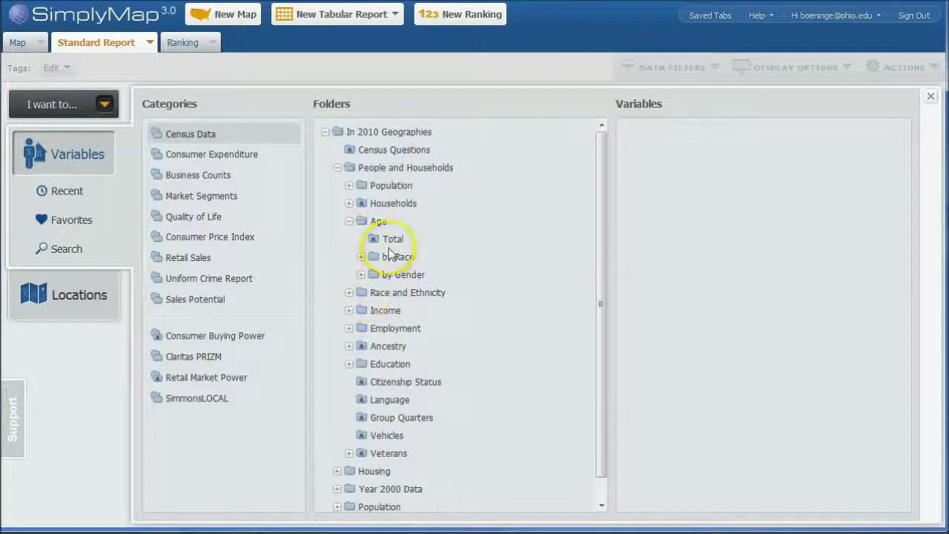
pyautogui.click(393, 240)
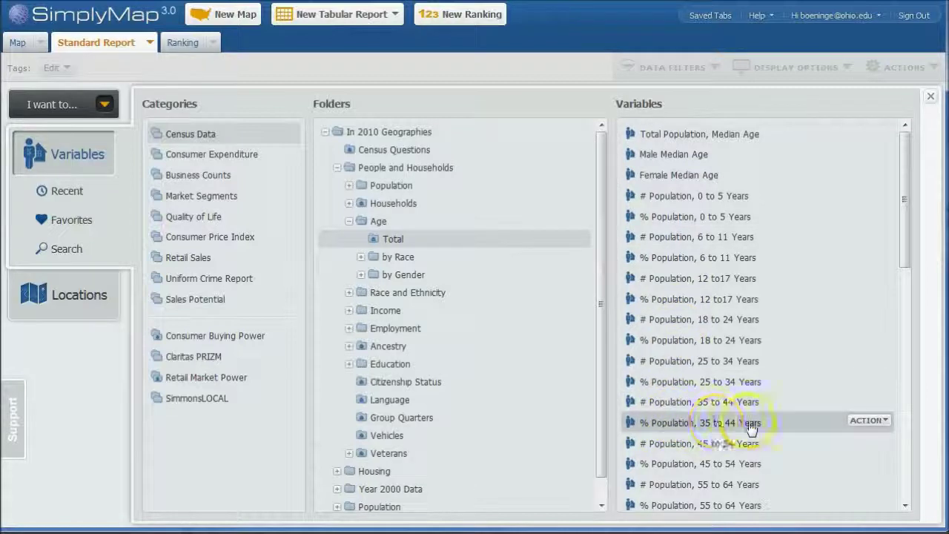
pyautogui.click(864, 420)
pyautogui.click(813, 440)
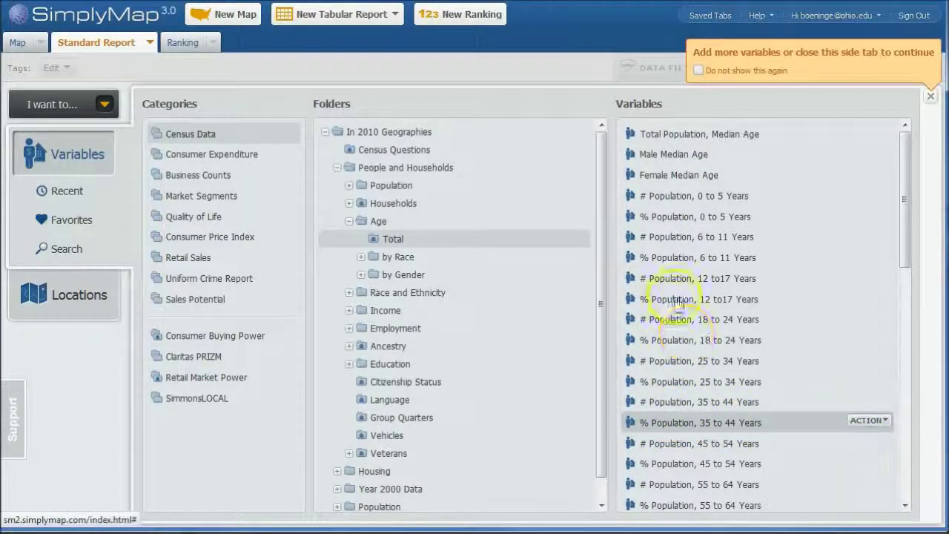
pyautogui.click(868, 296)
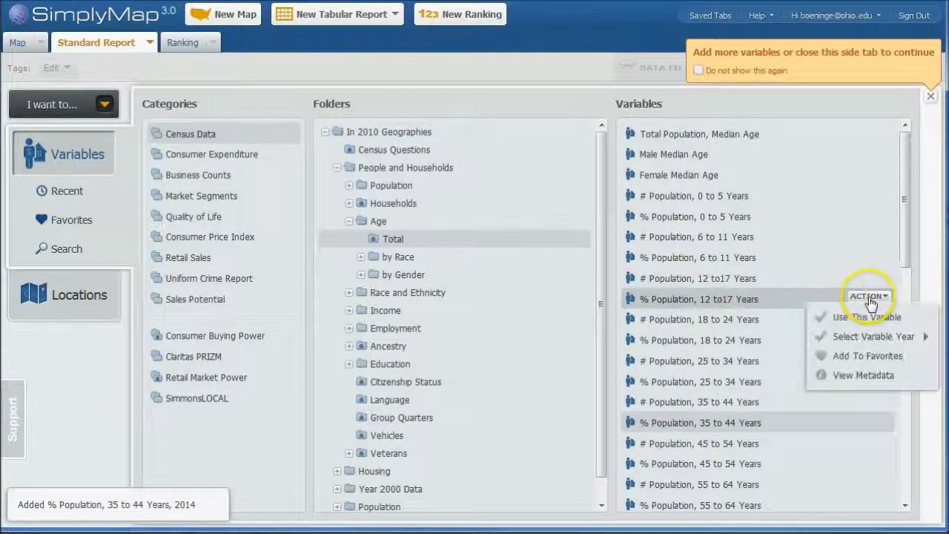
pyautogui.click(865, 317)
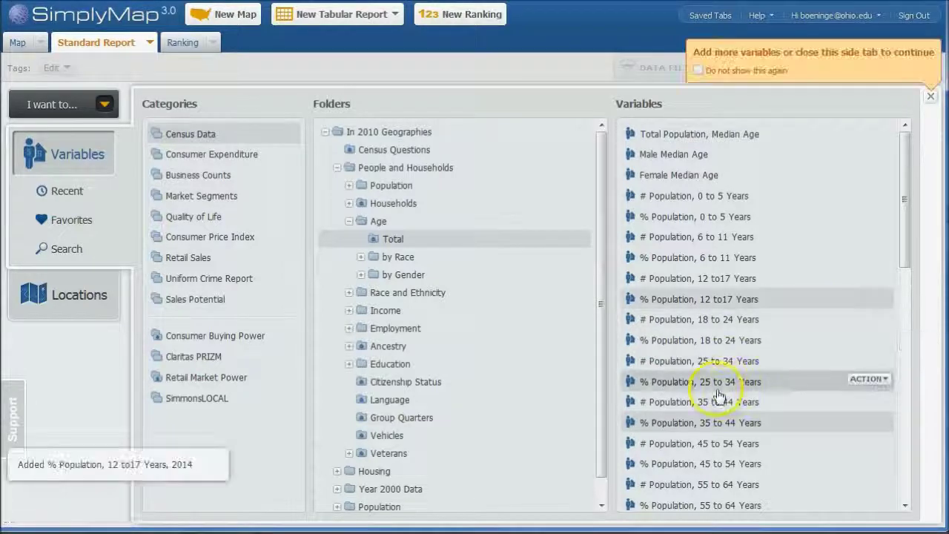
pyautogui.click(866, 380)
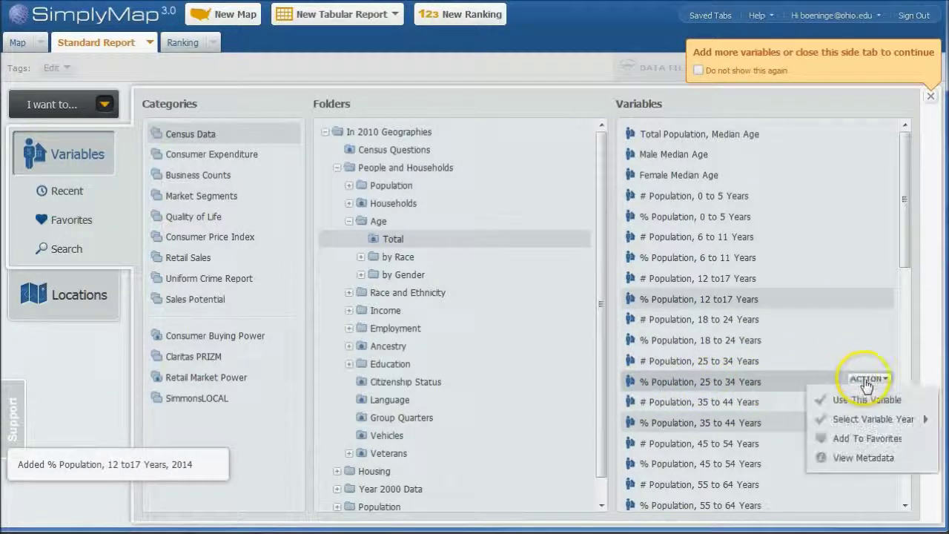
pyautogui.click(866, 400)
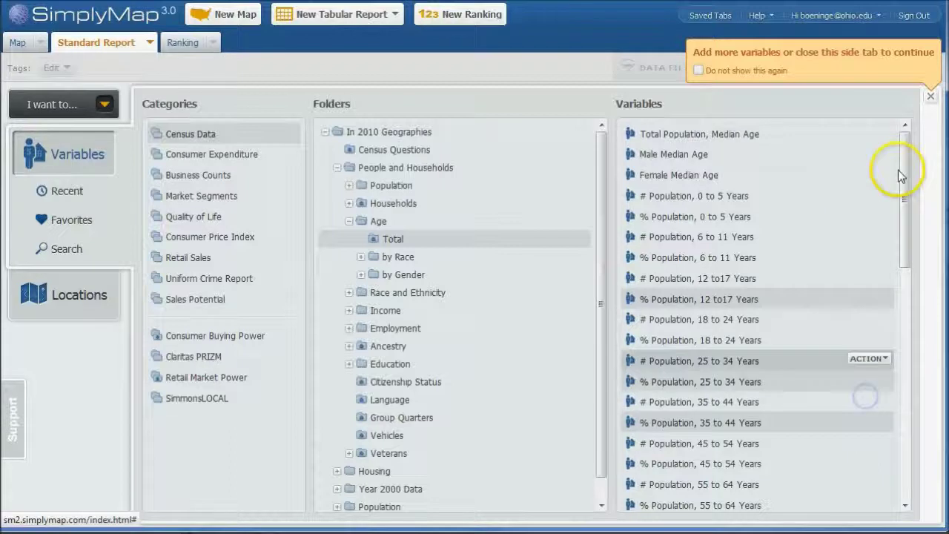
pyautogui.click(931, 99)
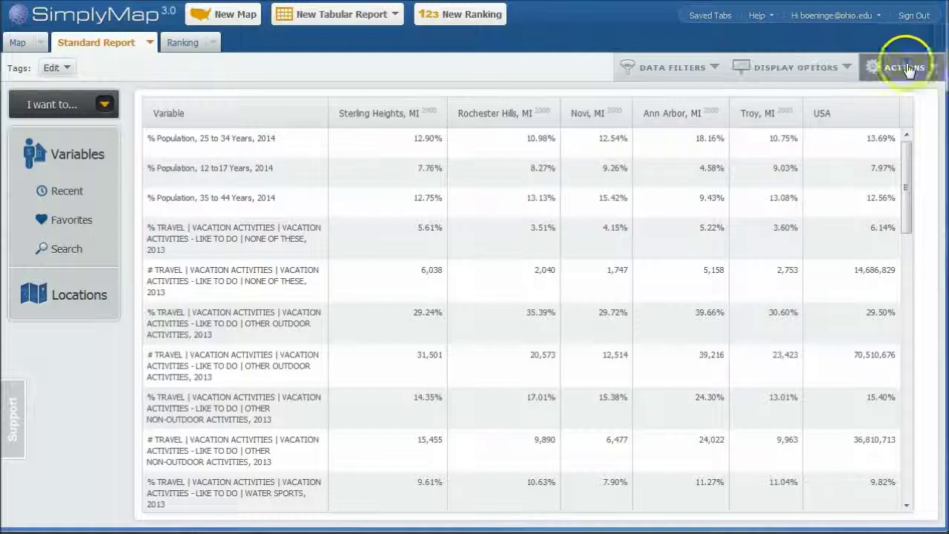
# Check the Download Report export formats, then switch from the report to the map
pyautogui.click(908, 68)
pyautogui.moveTo(901, 98)
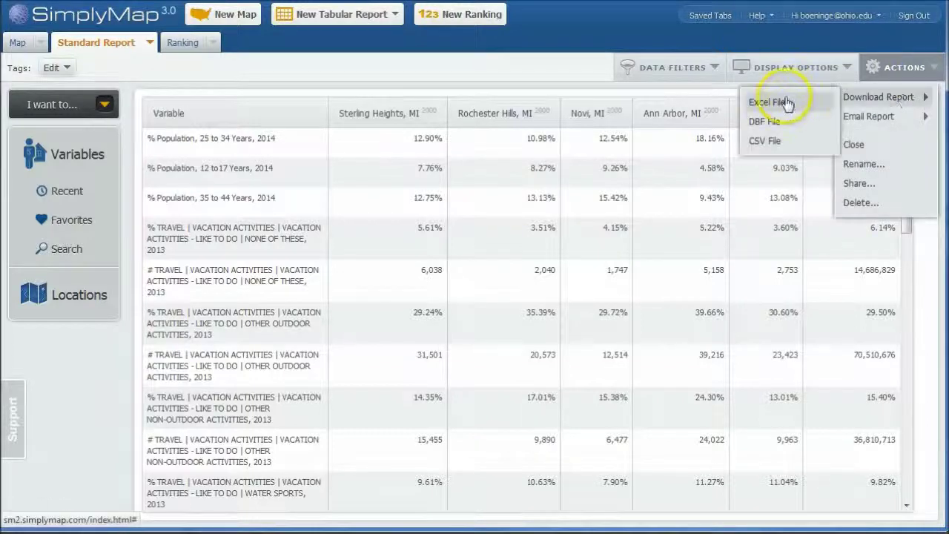
pyautogui.click(448, 63)
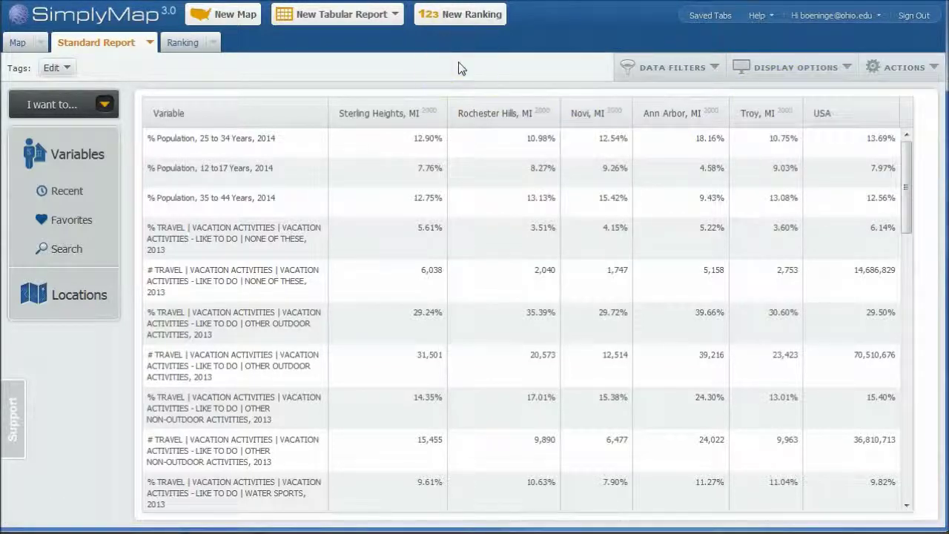
pyautogui.click(18, 45)
# Shade the county map by % Water Sports vacation activities, 2013 from recent variables
pyautogui.click(71, 161)
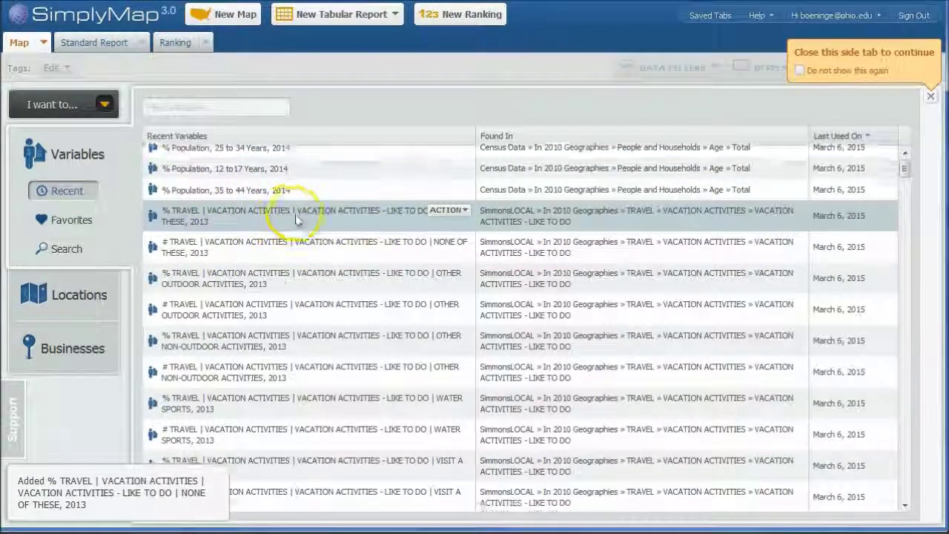
pyautogui.scroll(-2, 289, 230)
pyautogui.click(239, 311)
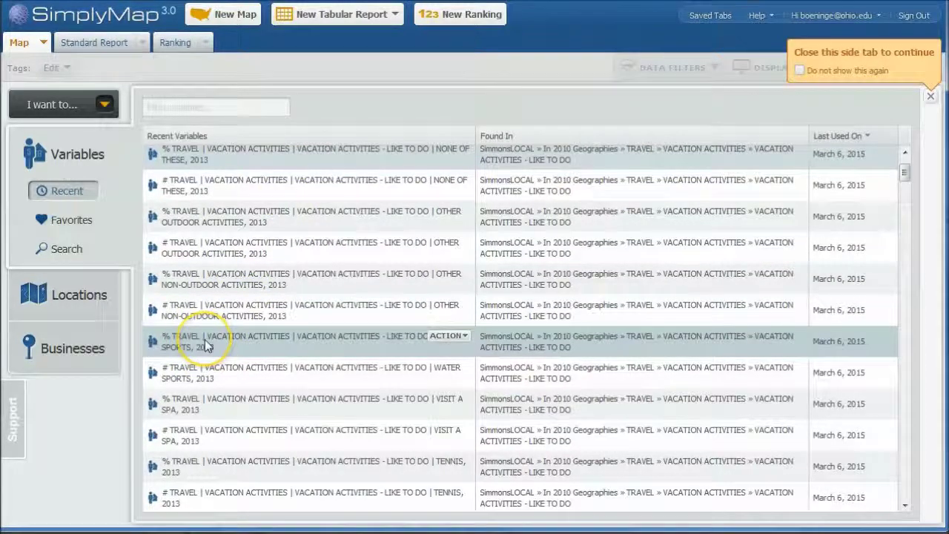
pyautogui.click(448, 337)
pyautogui.click(465, 360)
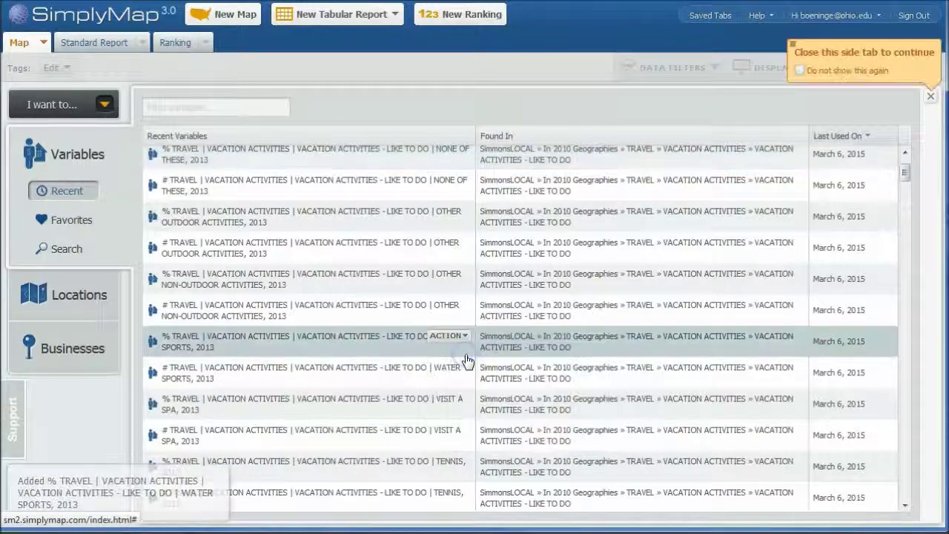
pyautogui.click(930, 96)
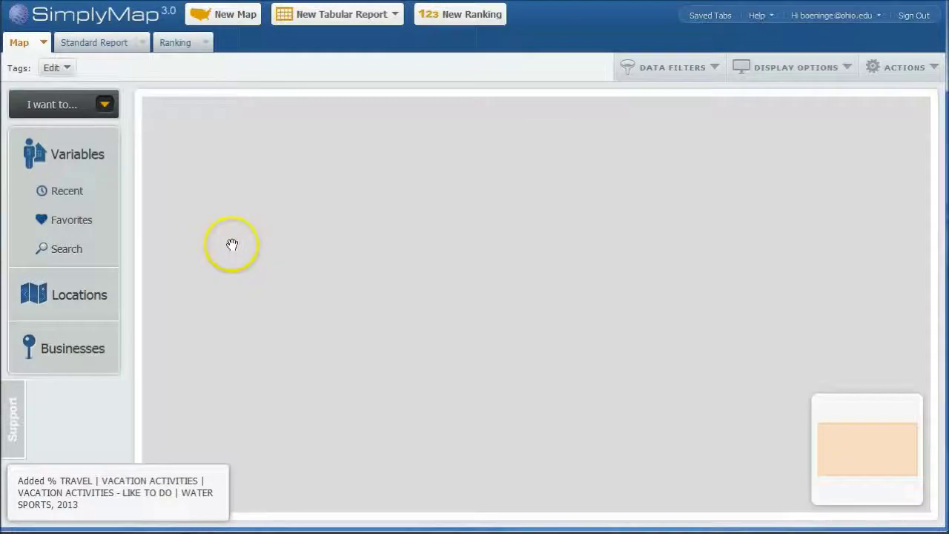
# Center the map on Michigan using the recent locations list
pyautogui.click(61, 295)
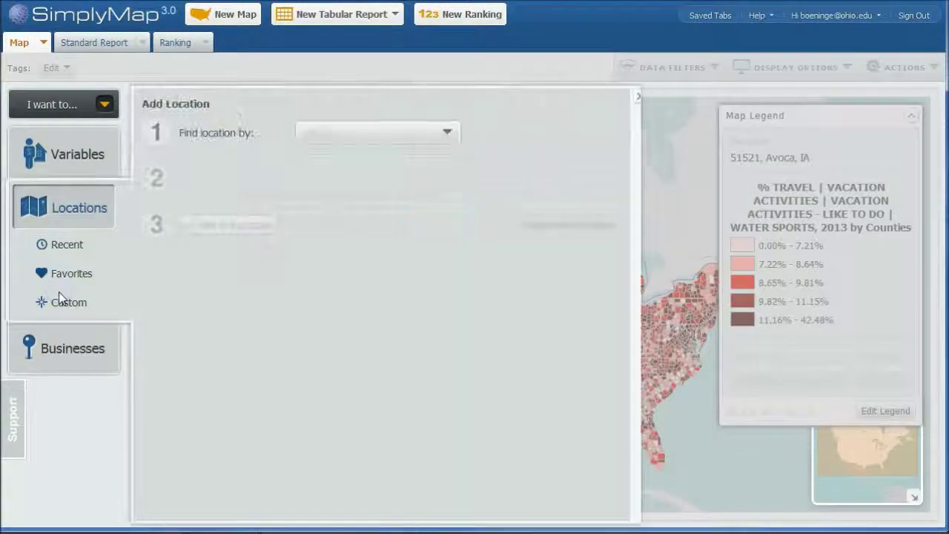
pyautogui.click(66, 249)
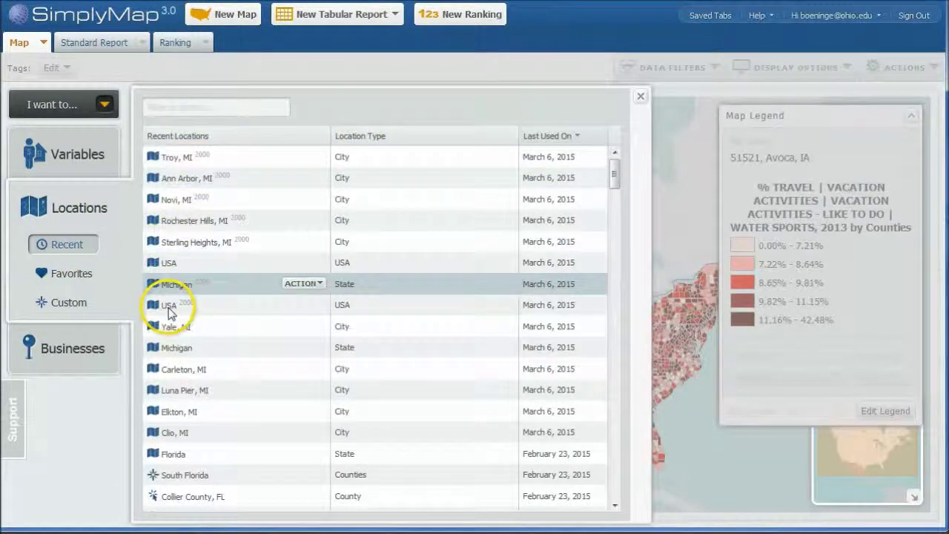
pyautogui.click(301, 283)
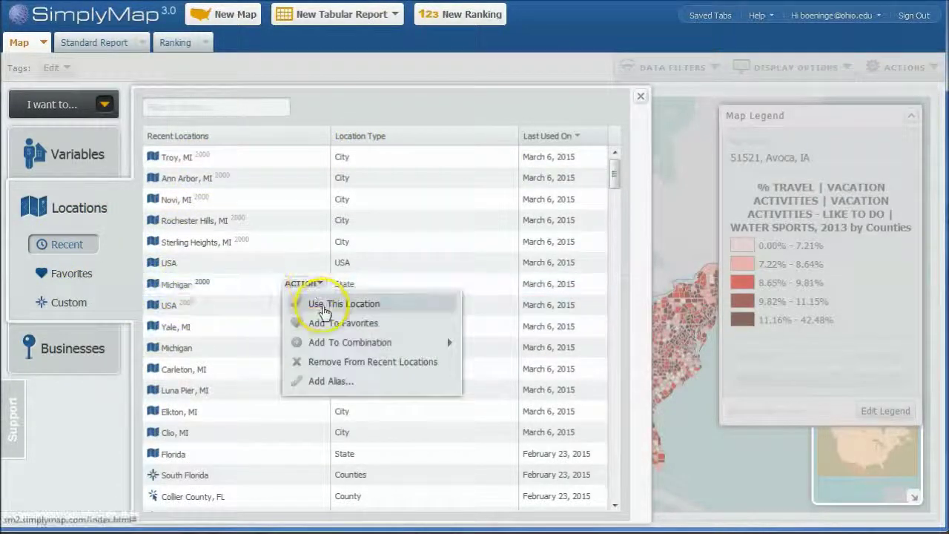
pyautogui.click(324, 306)
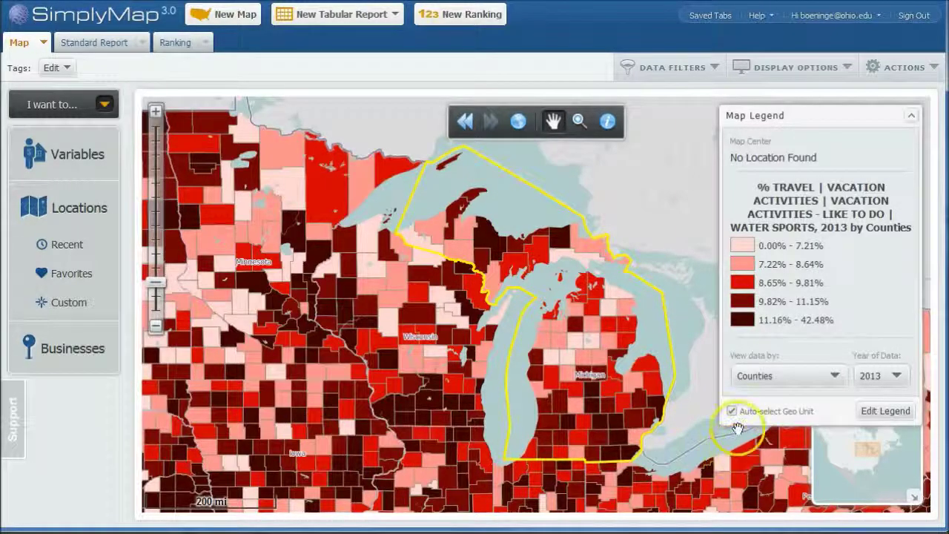
# Zoom in on lower Michigan and turn on county name labels
pyautogui.doubleClick(609, 329)
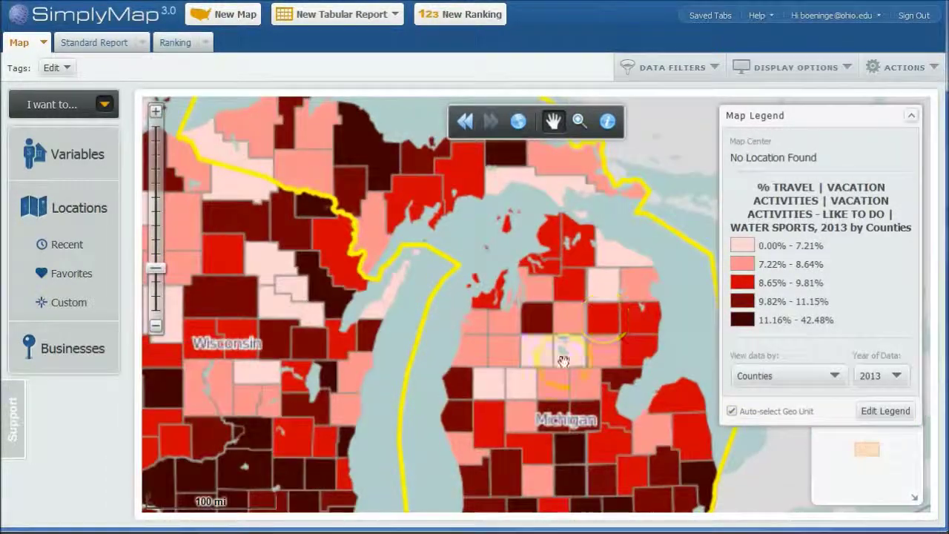
pyautogui.doubleClick(564, 326)
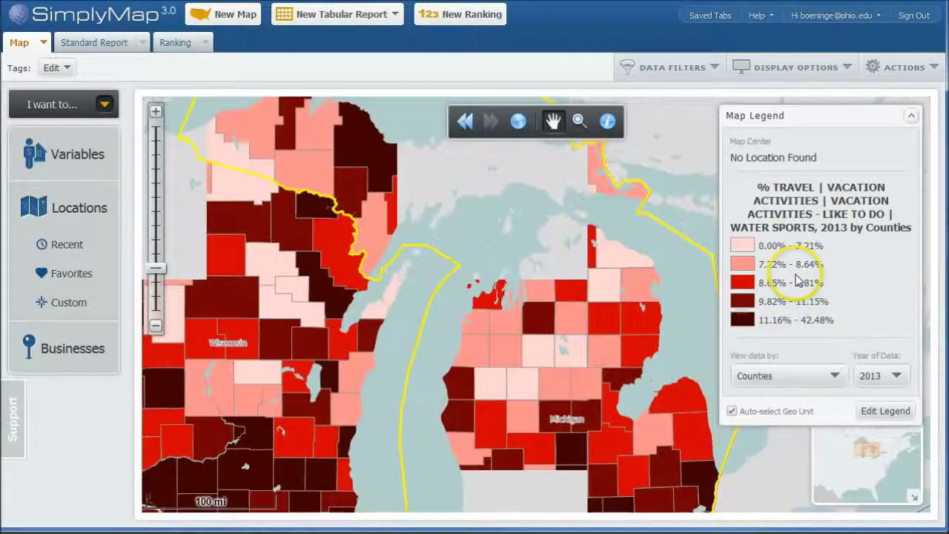
pyautogui.scroll(-1, 579, 283)
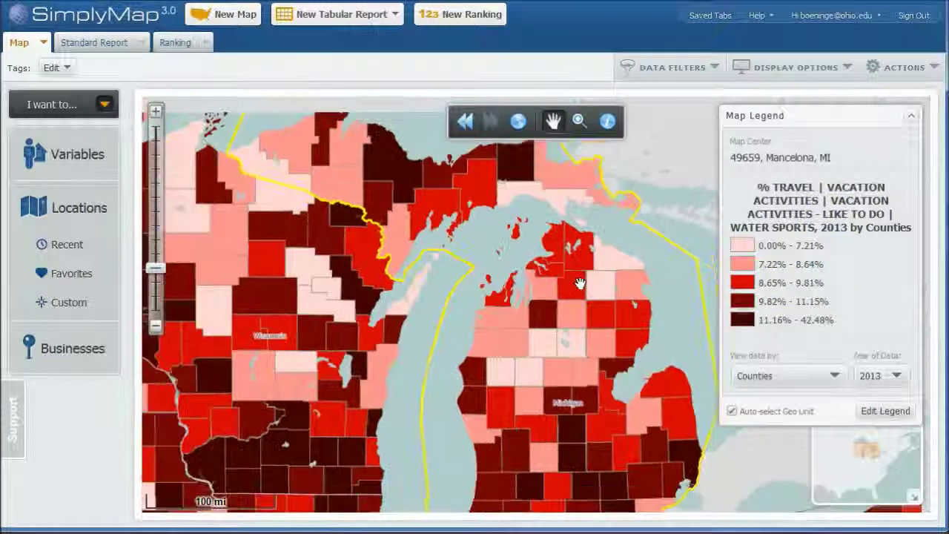
pyautogui.click(824, 71)
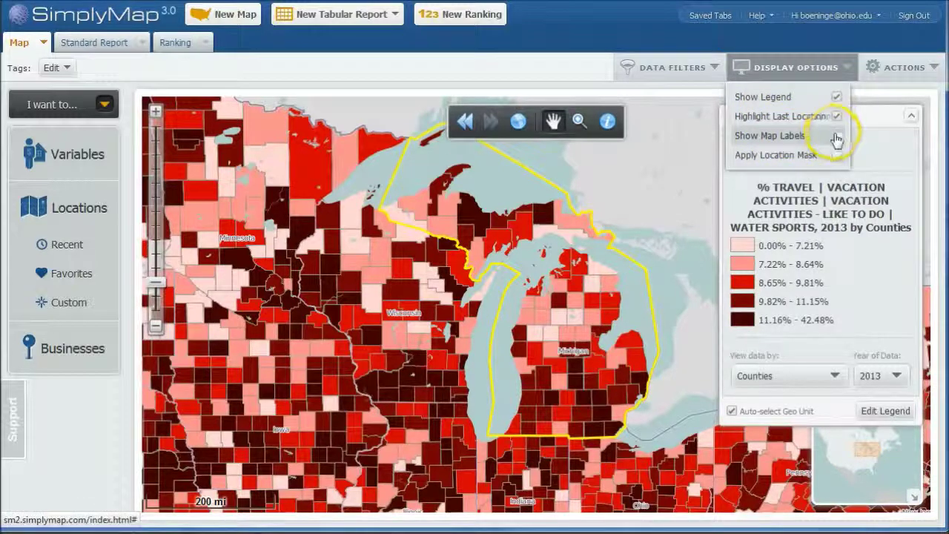
pyautogui.click(836, 135)
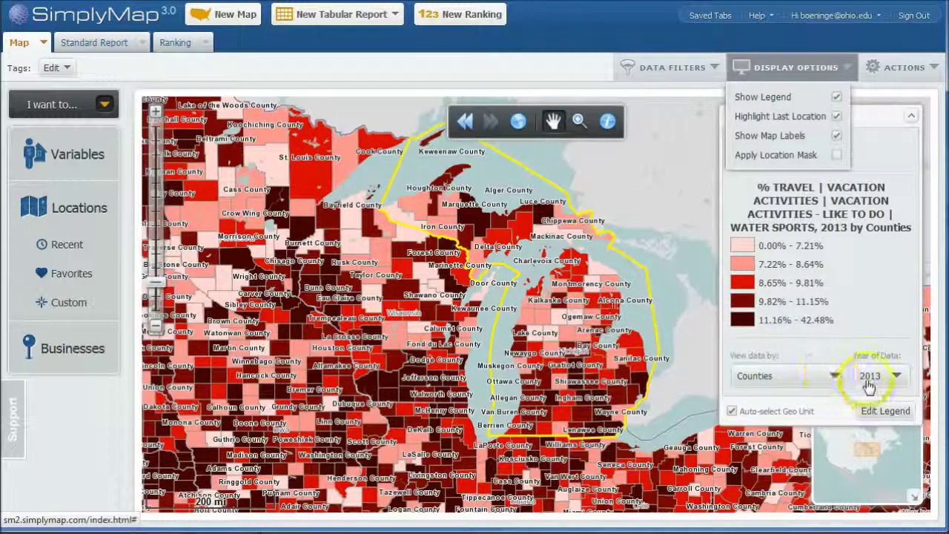
pyautogui.click(874, 412)
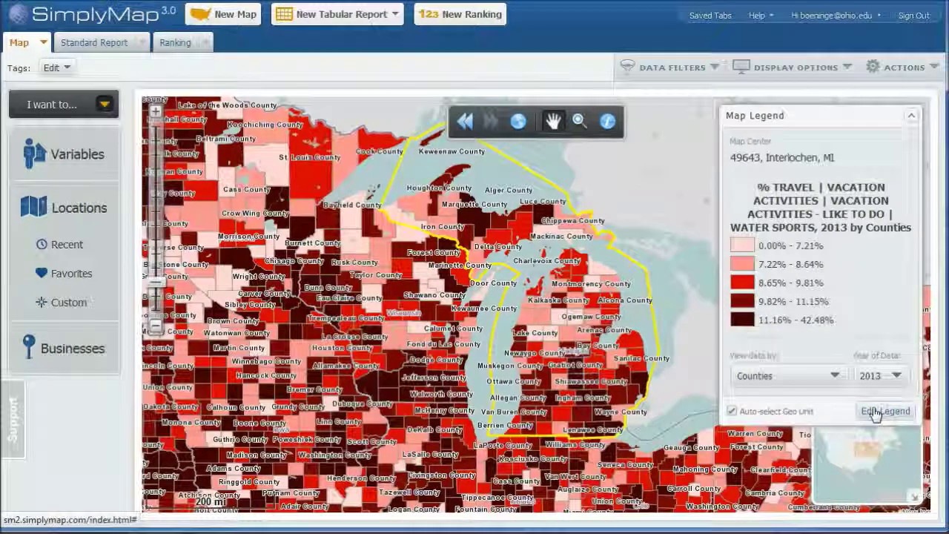
pyautogui.click(873, 412)
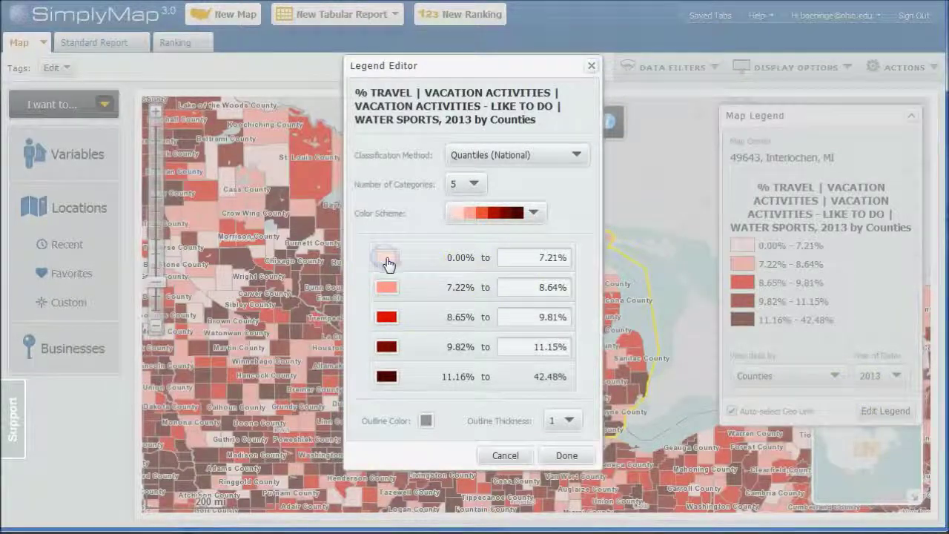
# Change the legend's colour scheme to the yellow-orange-brown ramp, keeping the five ranges
pyautogui.click(386, 258)
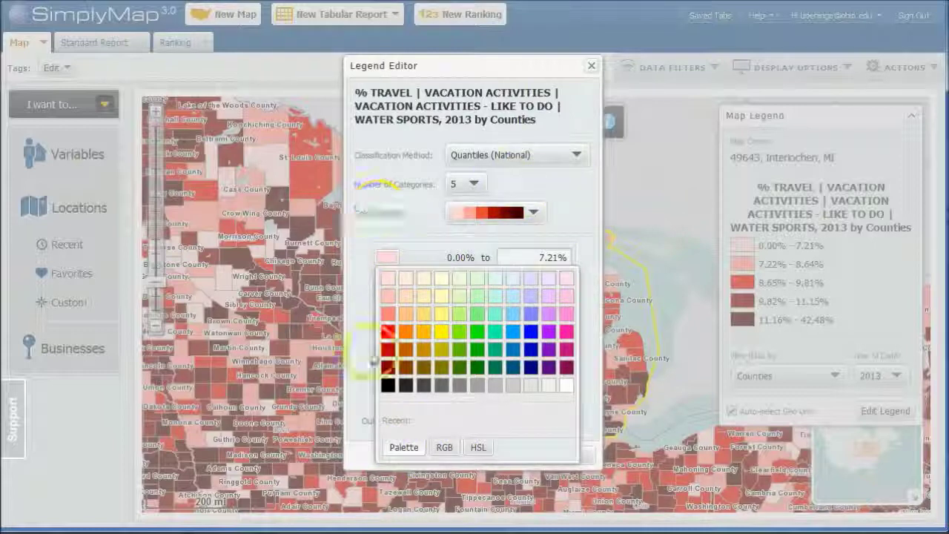
pyautogui.click(354, 335)
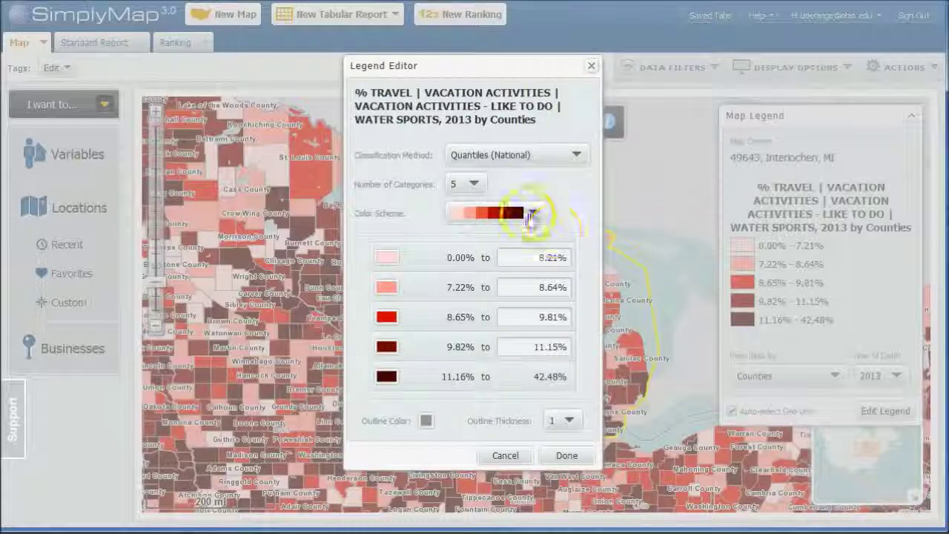
pyautogui.click(532, 215)
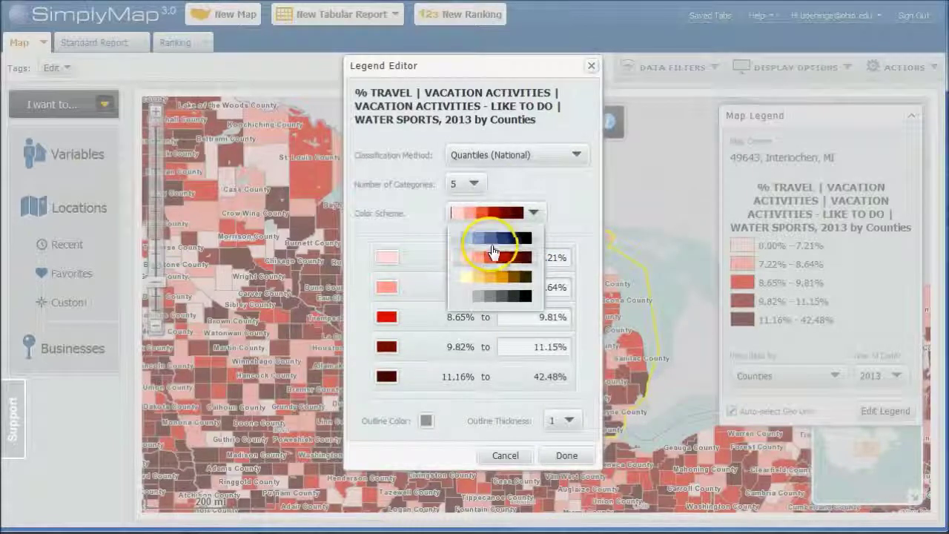
pyautogui.click(490, 277)
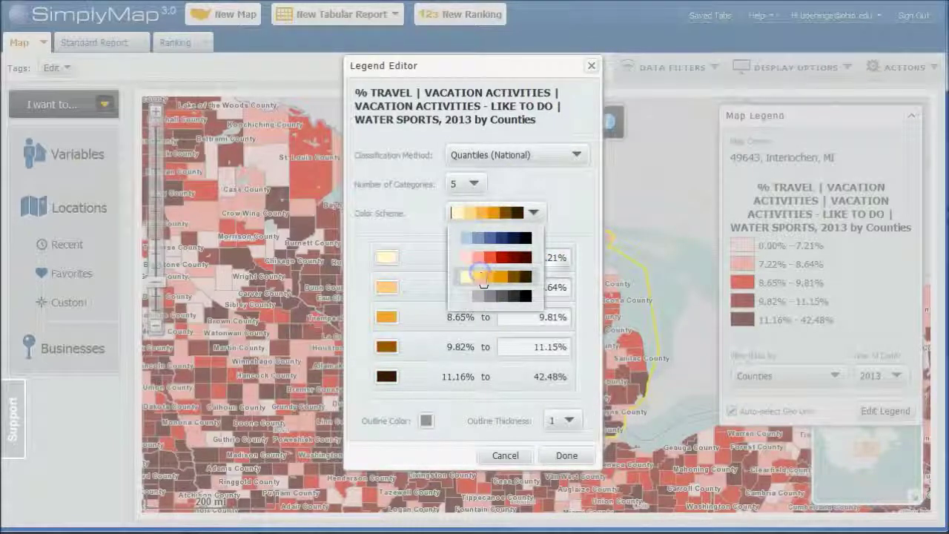
pyautogui.click(567, 455)
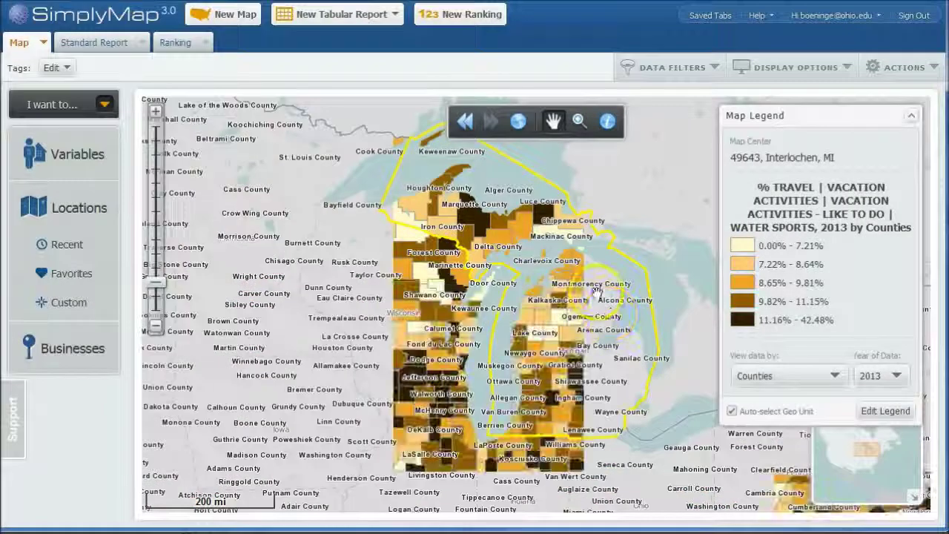